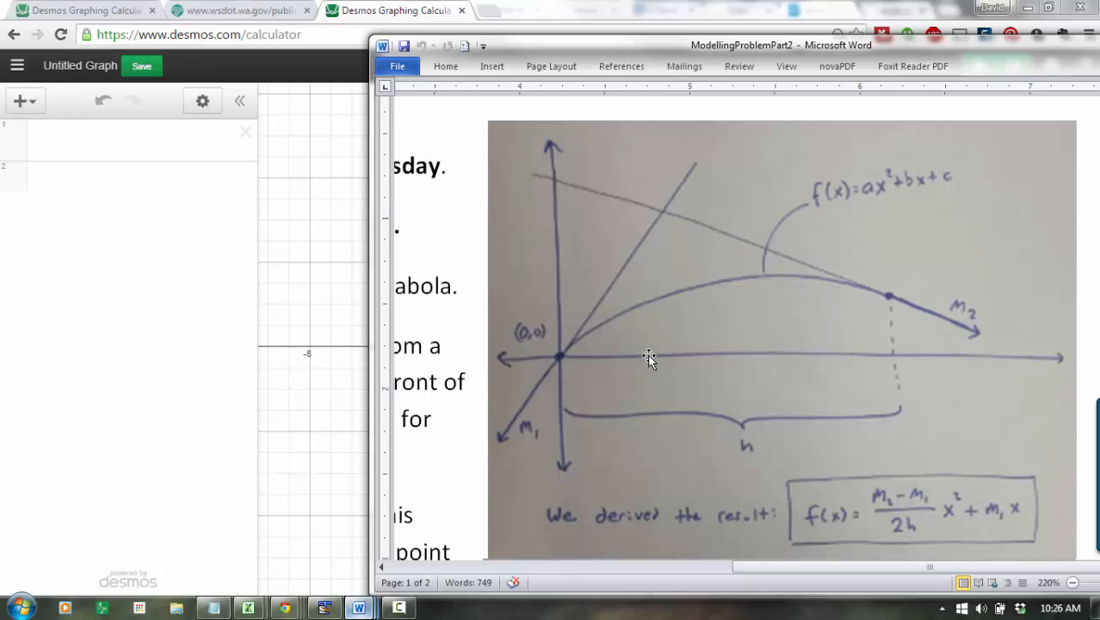
# Move the Word sketch out of the way, enter f(x)=ax^2+bx in Desmos and add sliders for a and b
pyautogui.moveTo(631, 54); pyautogui.dragTo(625, 28)
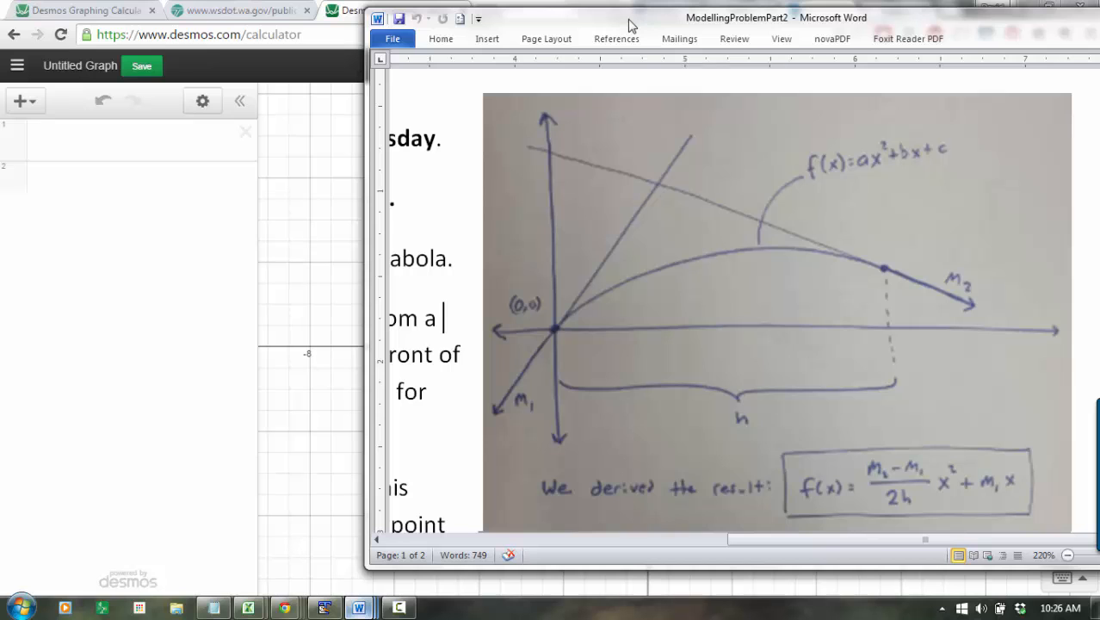
pyautogui.moveTo(625, 33); pyautogui.dragTo(585, 40)
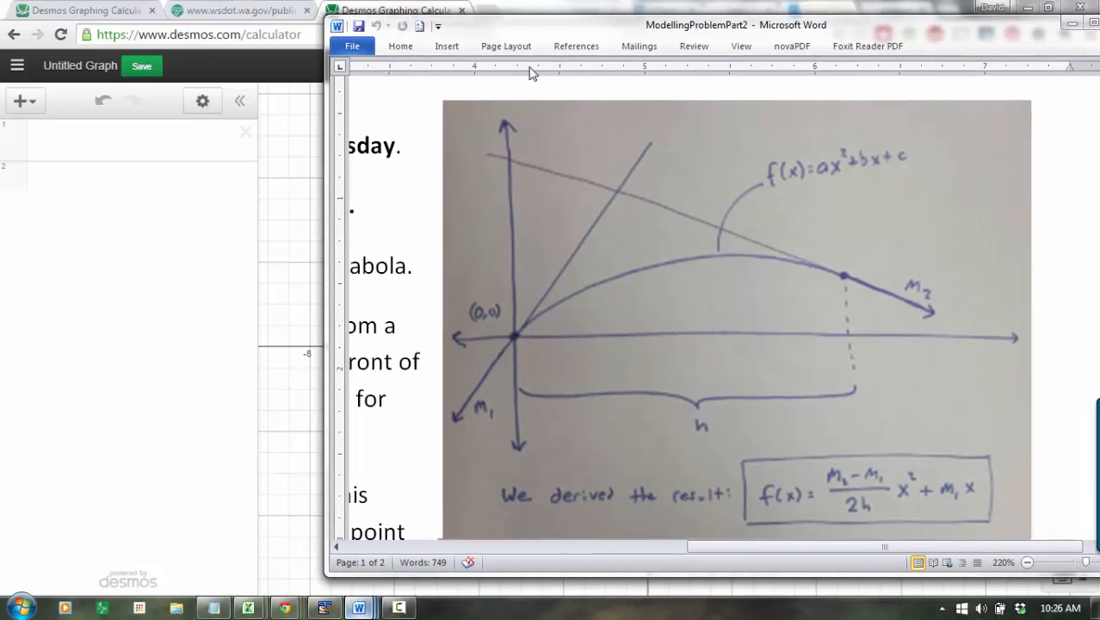
pyautogui.click(1073, 24)
pyautogui.click(142, 182)
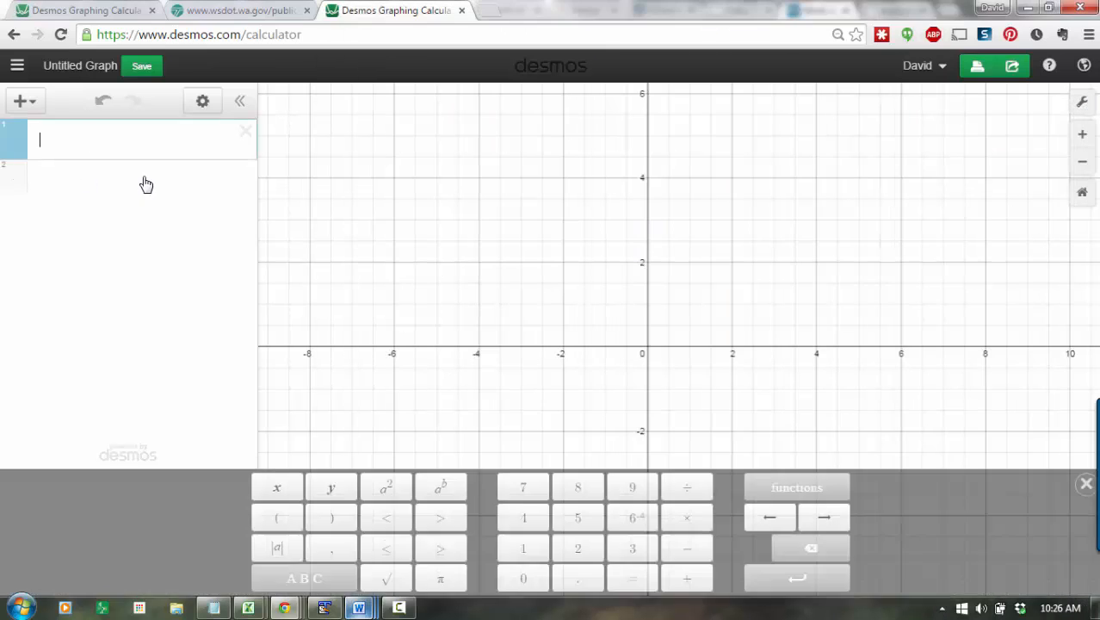
pyautogui.write('f(x)=ax^2')
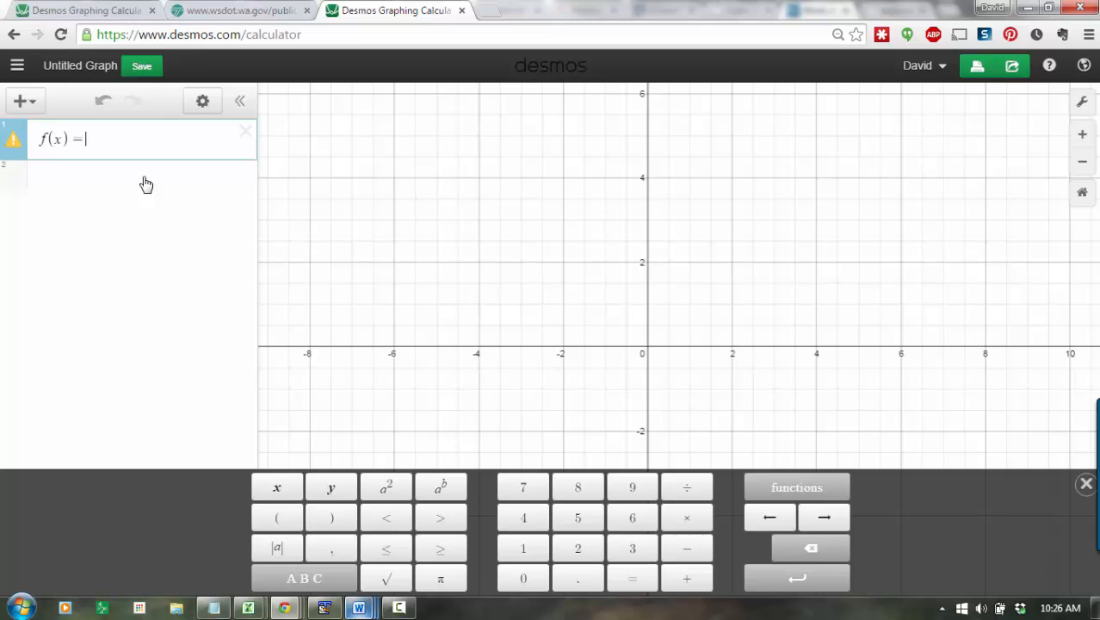
pyautogui.press('Right')
pyautogui.write('+bx')
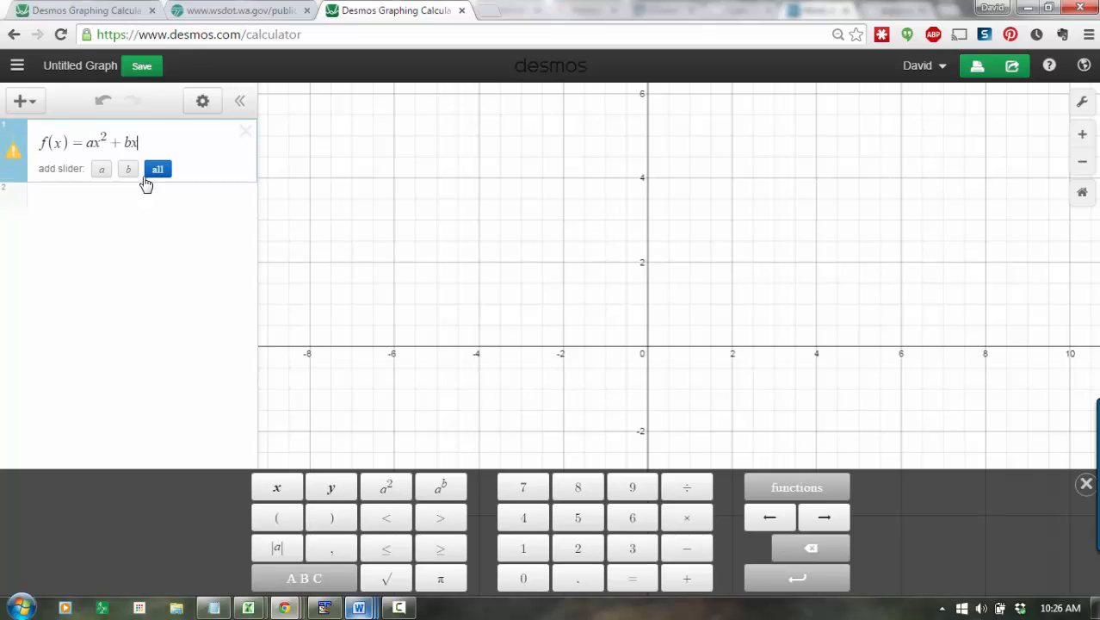
pyautogui.click(157, 171)
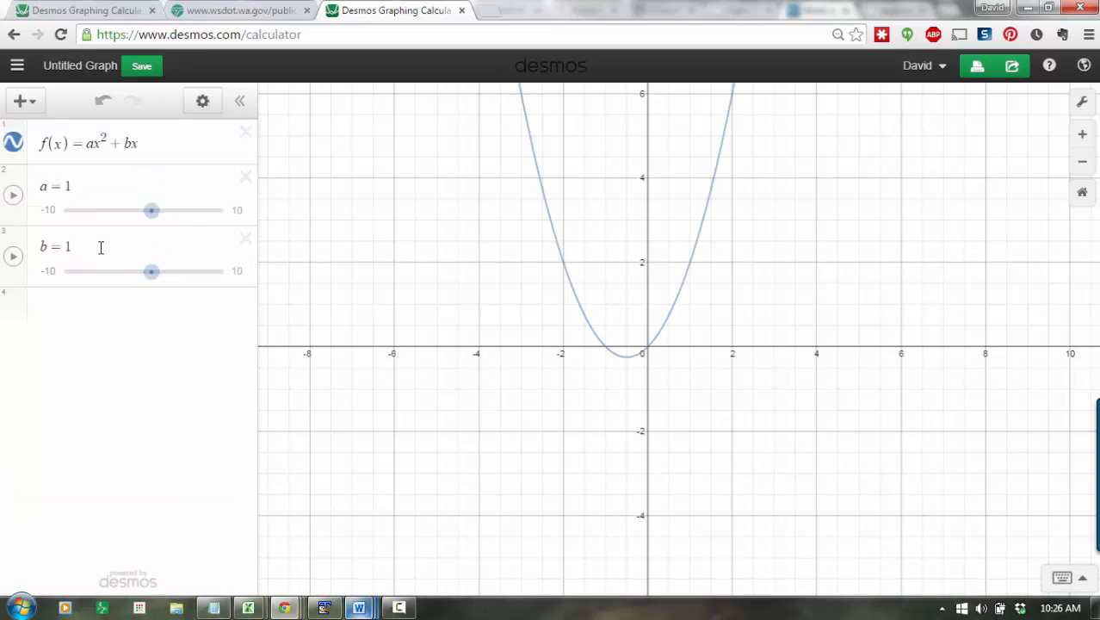
# Add the line y=m_1x below the parabola's sliders and create a slider for m_1
pyautogui.click(96, 307)
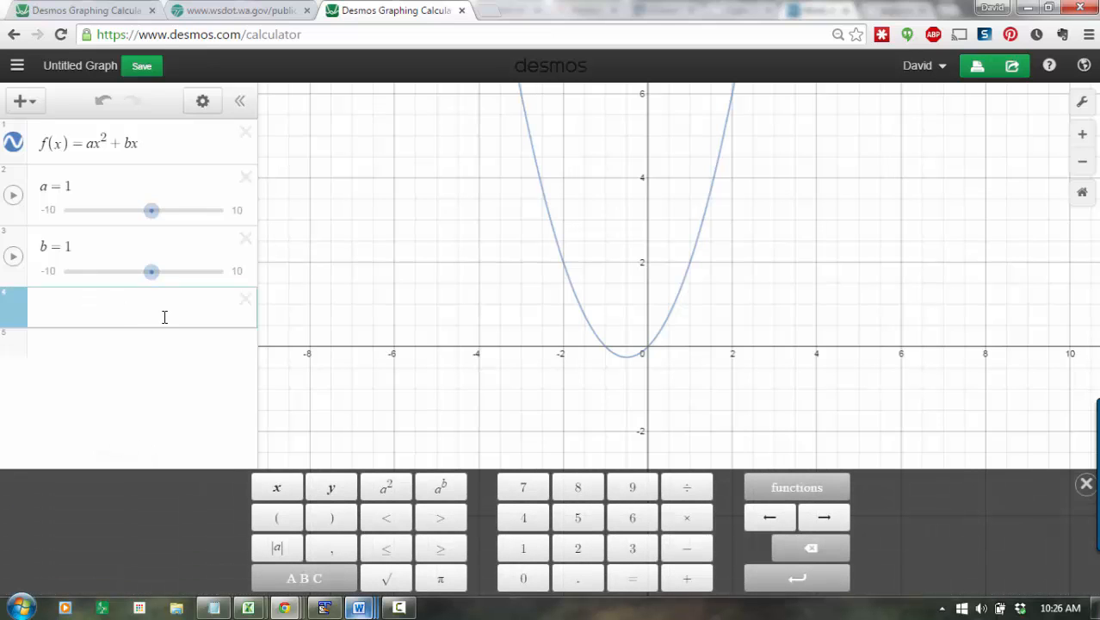
pyautogui.write('y = m_1x')
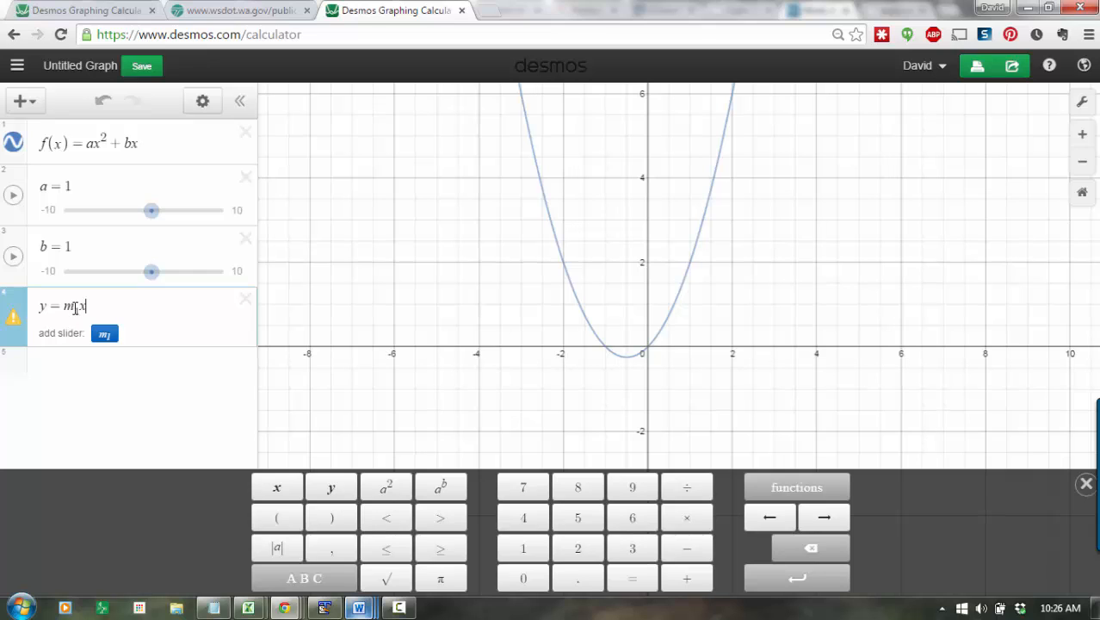
pyautogui.moveTo(76, 307); pyautogui.dragTo(69, 307)
pyautogui.press('BackSpace')
pyautogui.write('m')
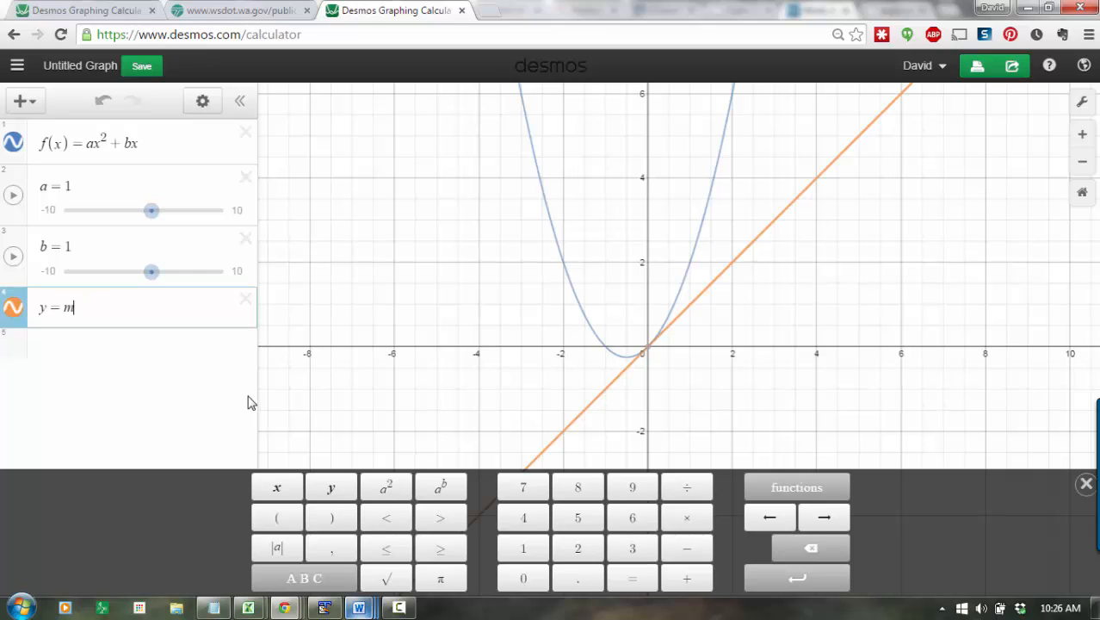
pyautogui.write('_1x')
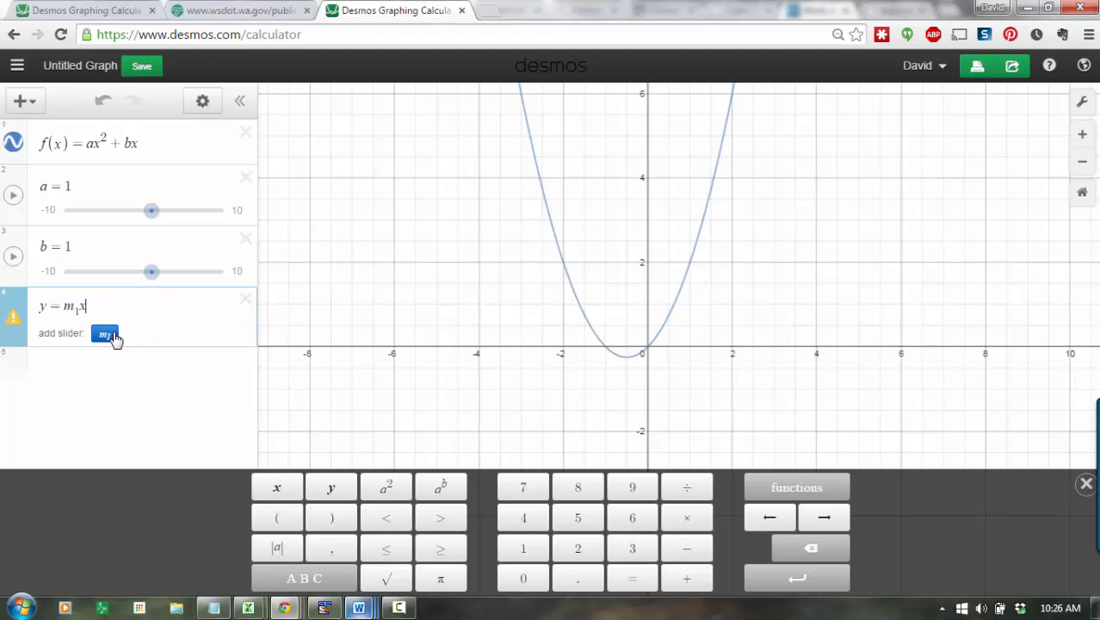
pyautogui.click(113, 336)
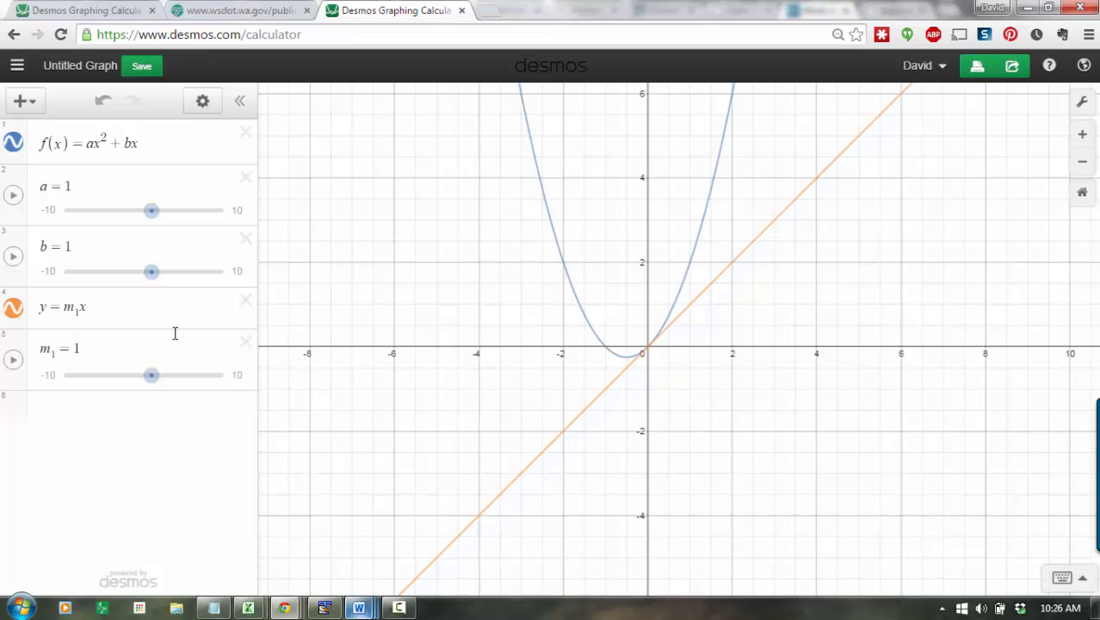
# Set the parabola's coefficient a to −0.5
pyautogui.moveTo(150, 213); pyautogui.dragTo(147, 224)
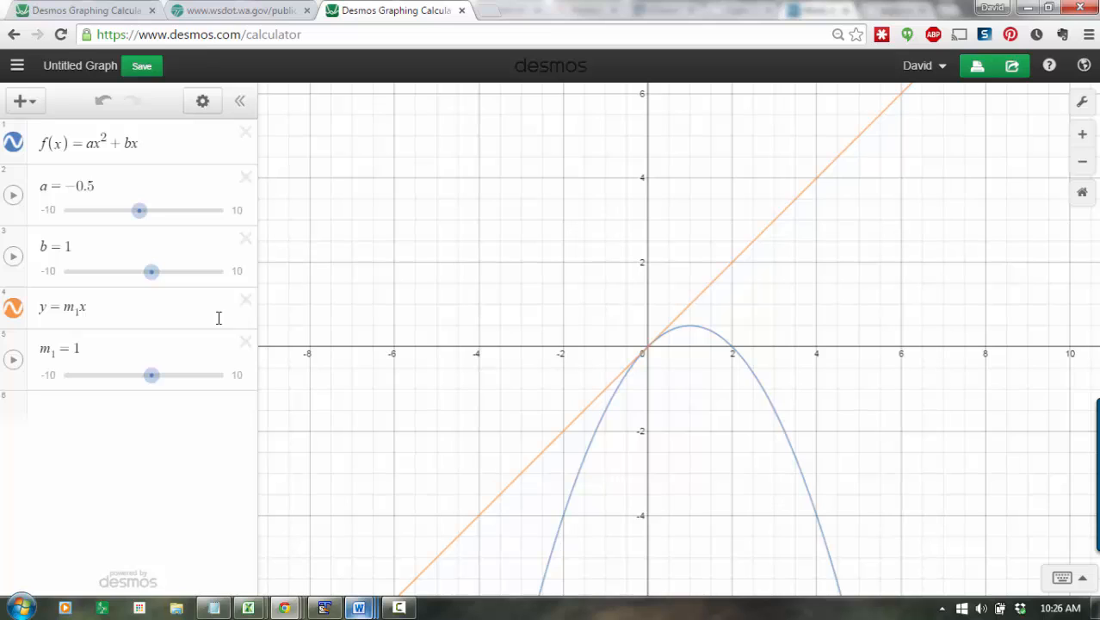
pyautogui.moveTo(40, 307); pyautogui.dragTo(110, 307)
pyautogui.click(110, 307)
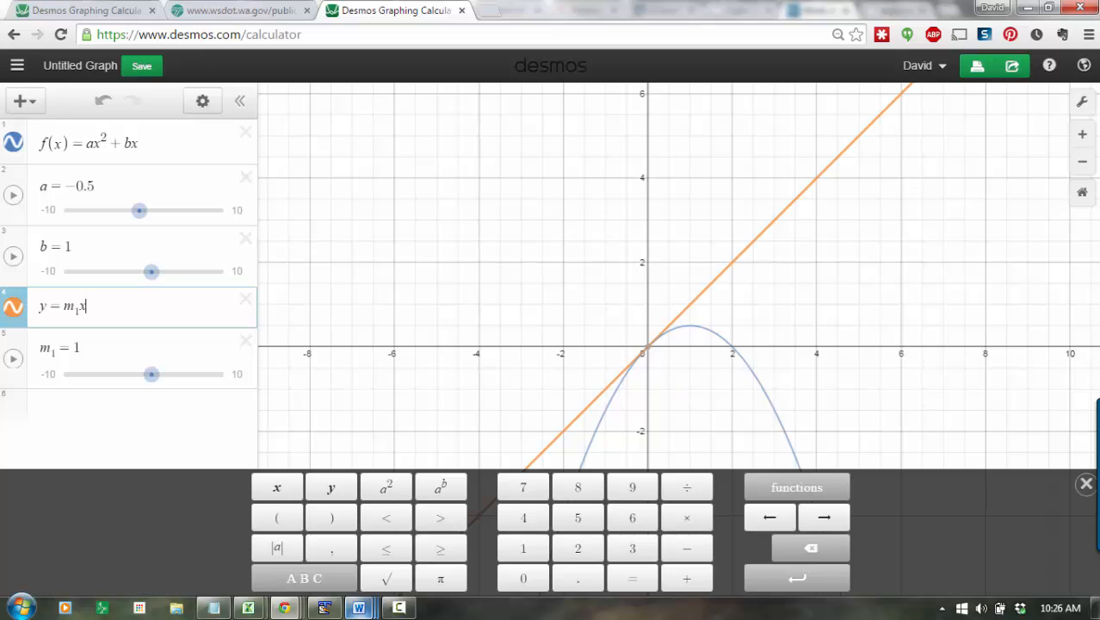
# Check the sketch in Word, then add the second tangent line y=m_2(x-h)+f(h) in Desmos with sliders for m_2 and h
pyautogui.moveTo(1099, 112); pyautogui.dragTo(762, 66)
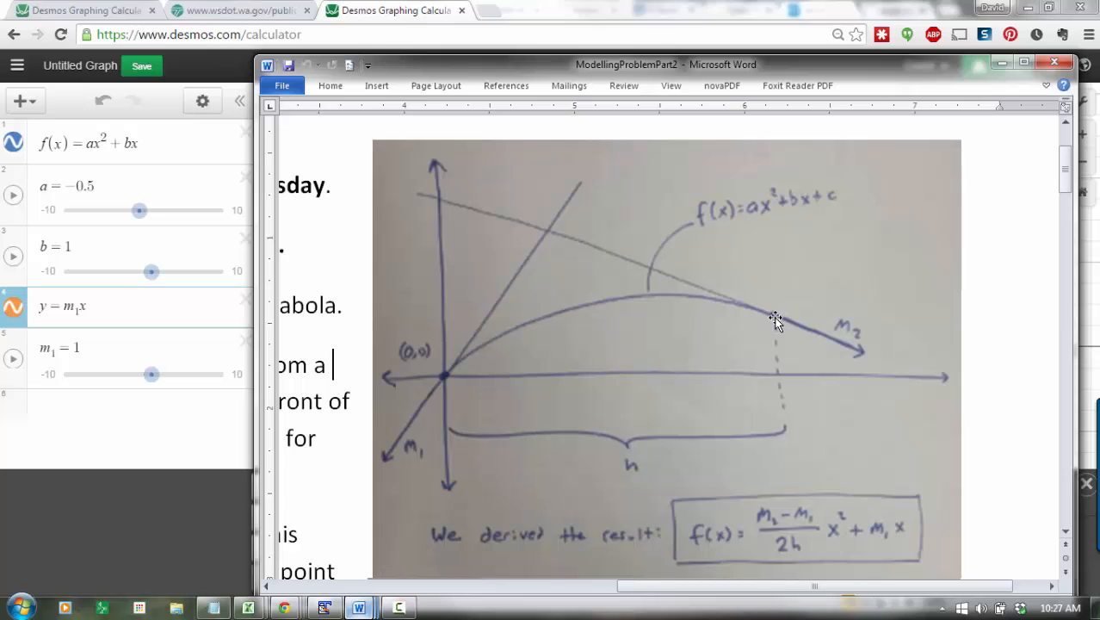
pyautogui.moveTo(610, 72); pyautogui.dragTo(1099, 72)
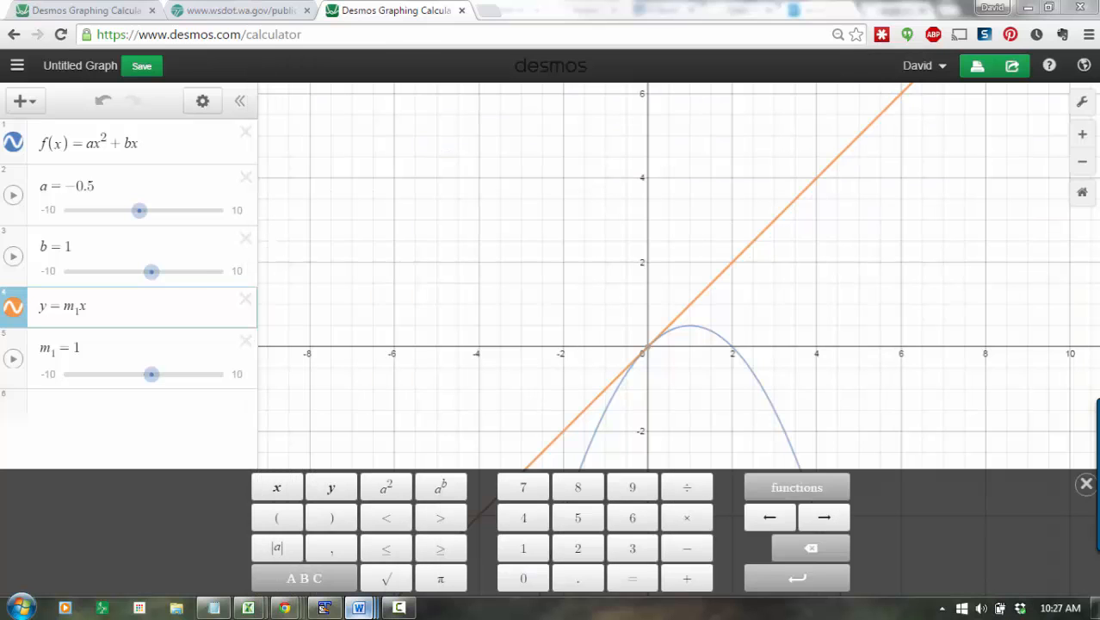
pyautogui.click(80, 402)
pyautogui.moveTo(25, 369); pyautogui.dragTo(49, 319)
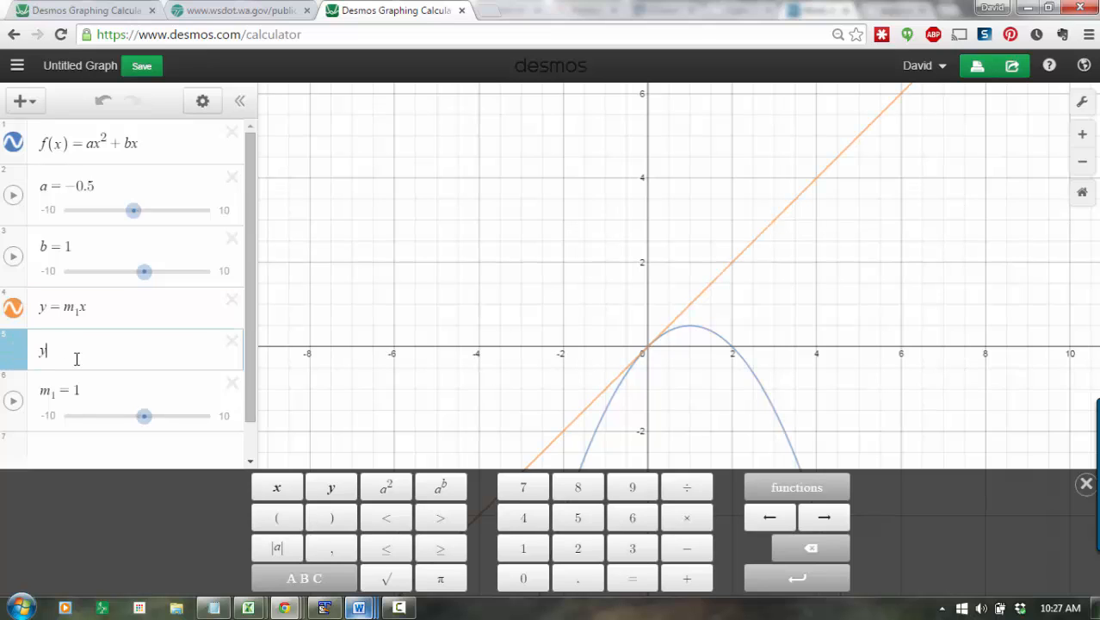
pyautogui.write('m_1')
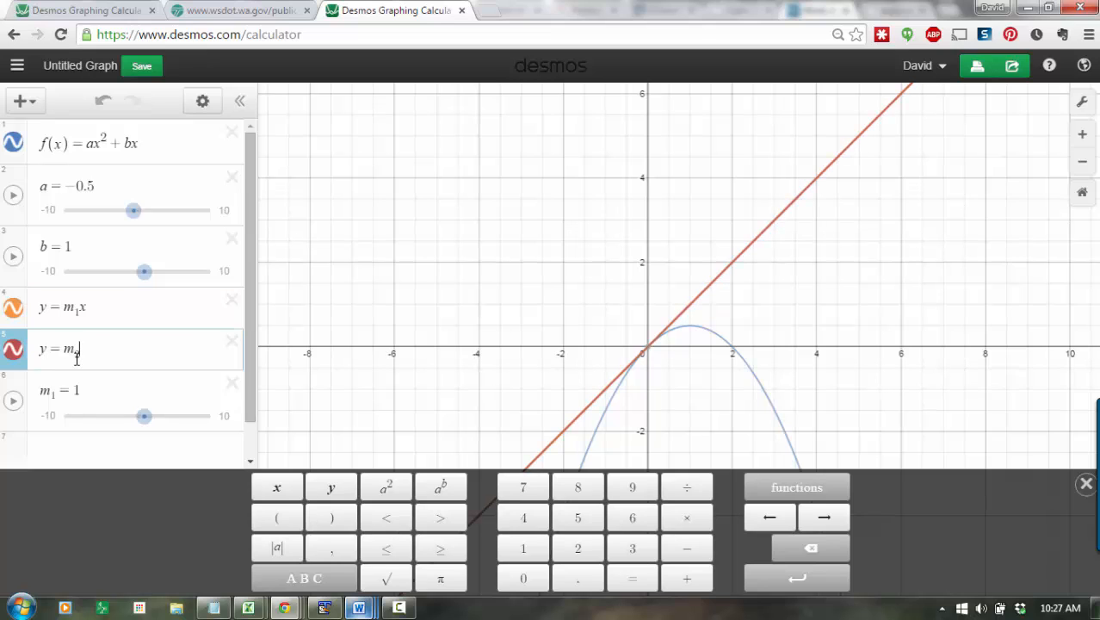
pyautogui.write('(x-h)+f(')
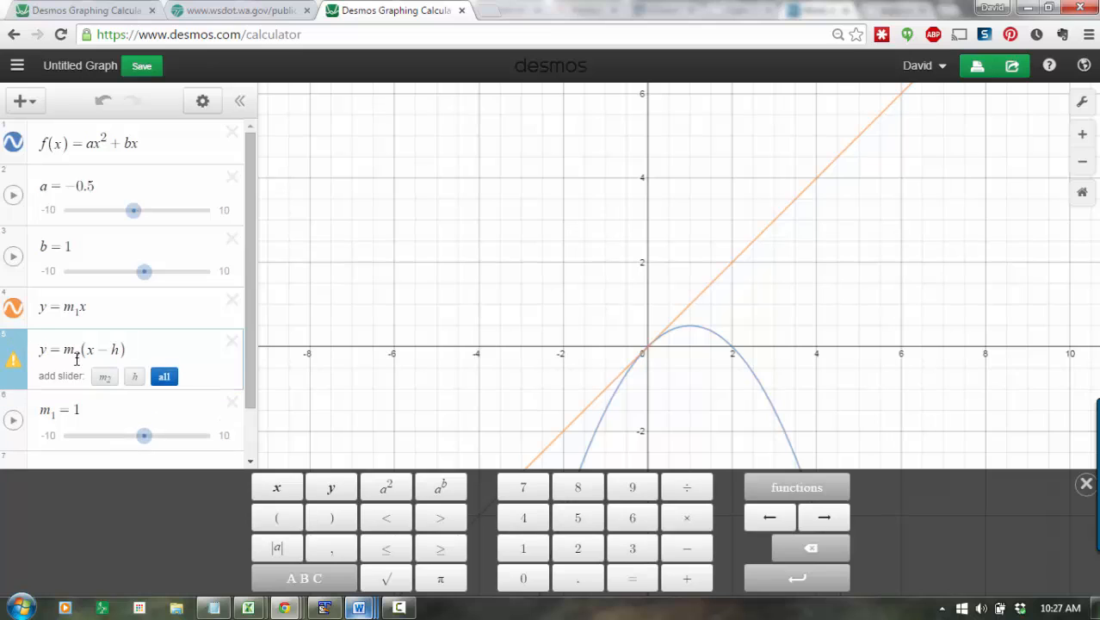
pyautogui.write('h')
pyautogui.click(166, 379)
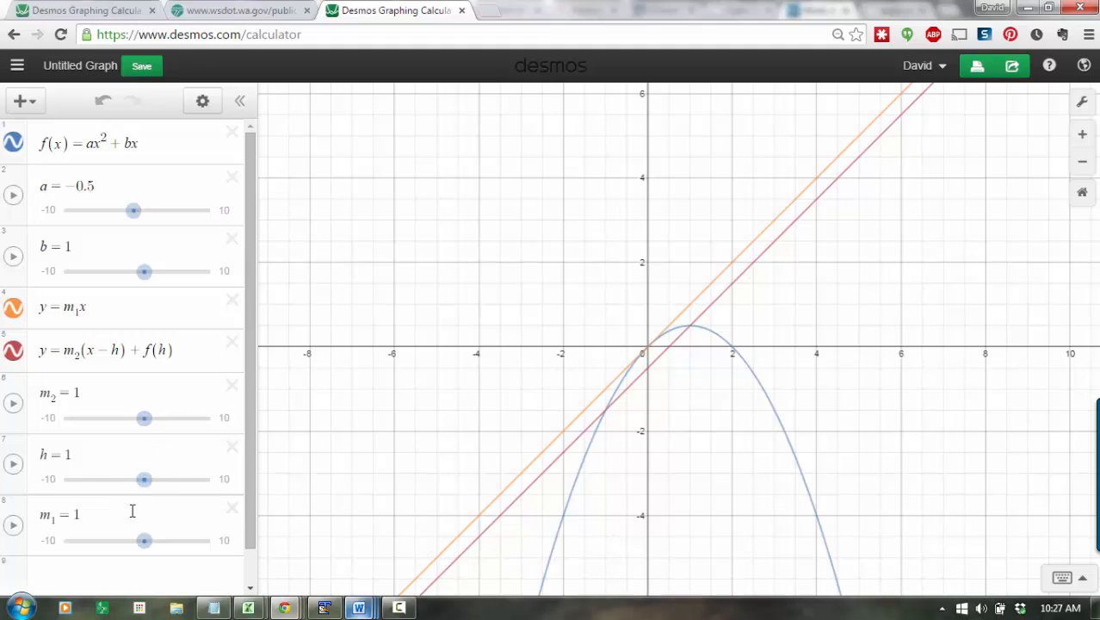
# Set the second line's slope m_2 to −0.6 and its contact position h to 2.2
pyautogui.moveTo(141, 430); pyautogui.dragTo(136, 430)
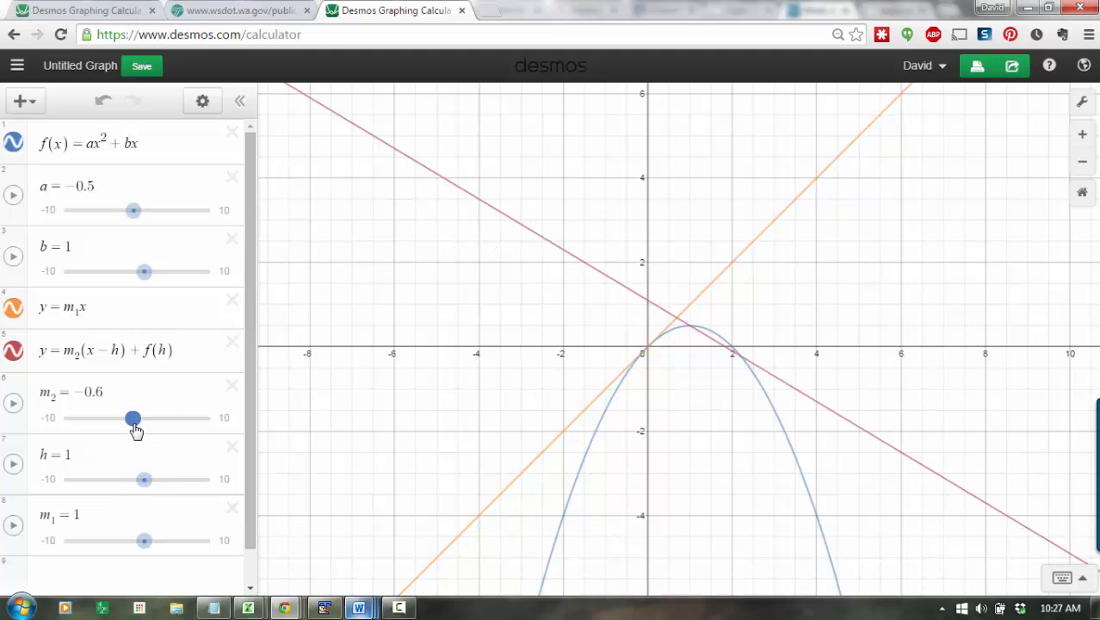
pyautogui.moveTo(144, 480); pyautogui.dragTo(163, 481)
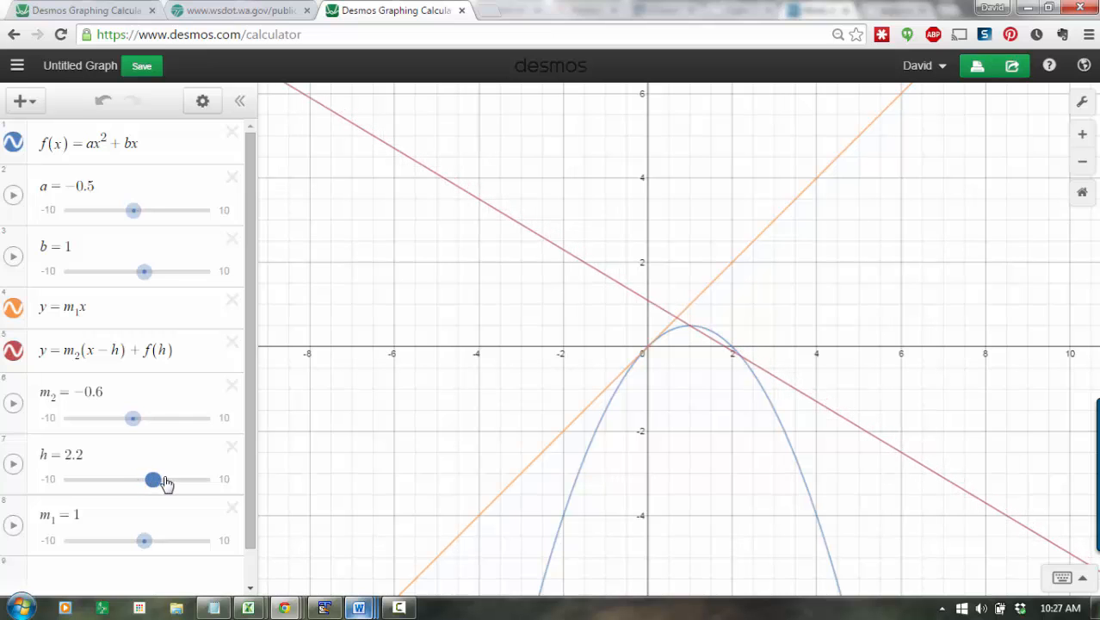
pyautogui.click(1084, 136)
pyautogui.click(1085, 137)
pyautogui.moveTo(930, 234); pyautogui.dragTo(851, 259)
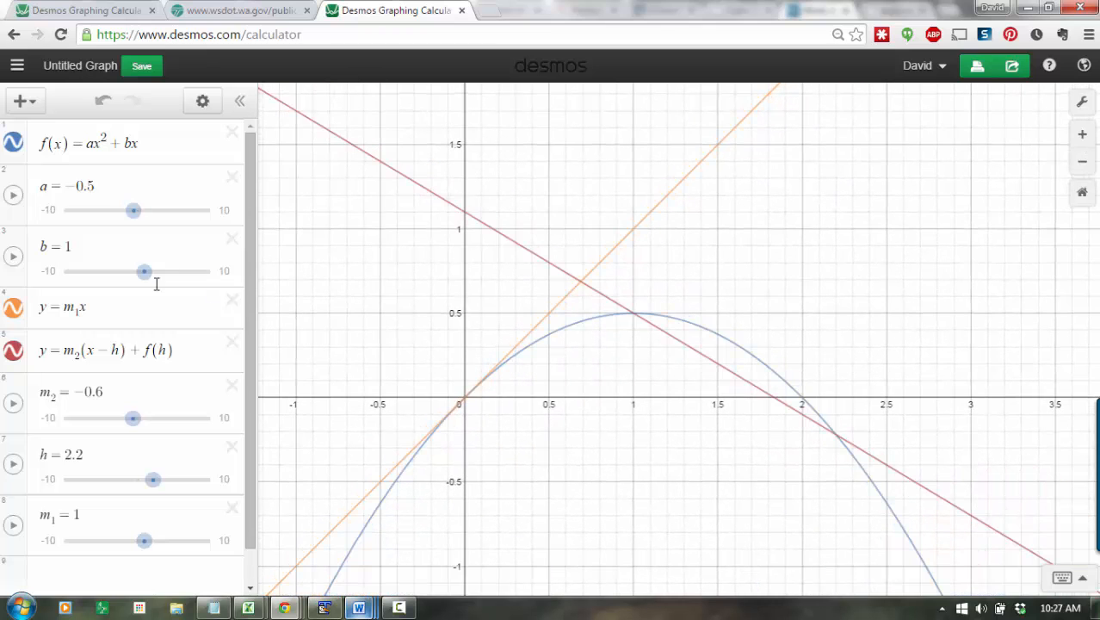
# Consult the derived result in the Word sketch and redefine coefficient b as m_1 in Desmos
pyautogui.click(136, 187)
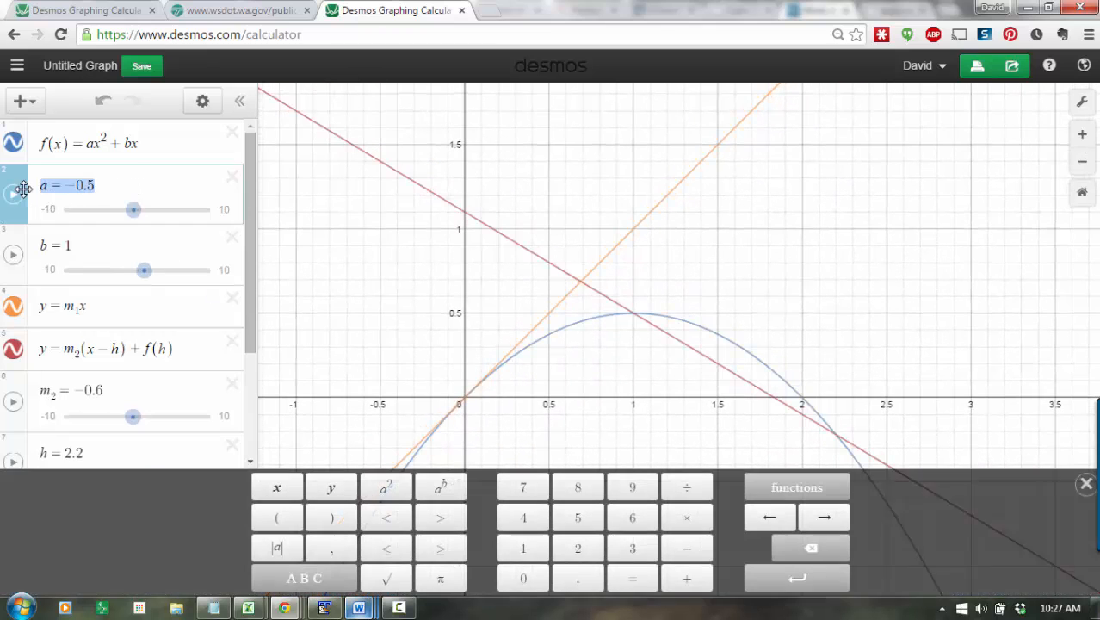
pyautogui.click(82, 248)
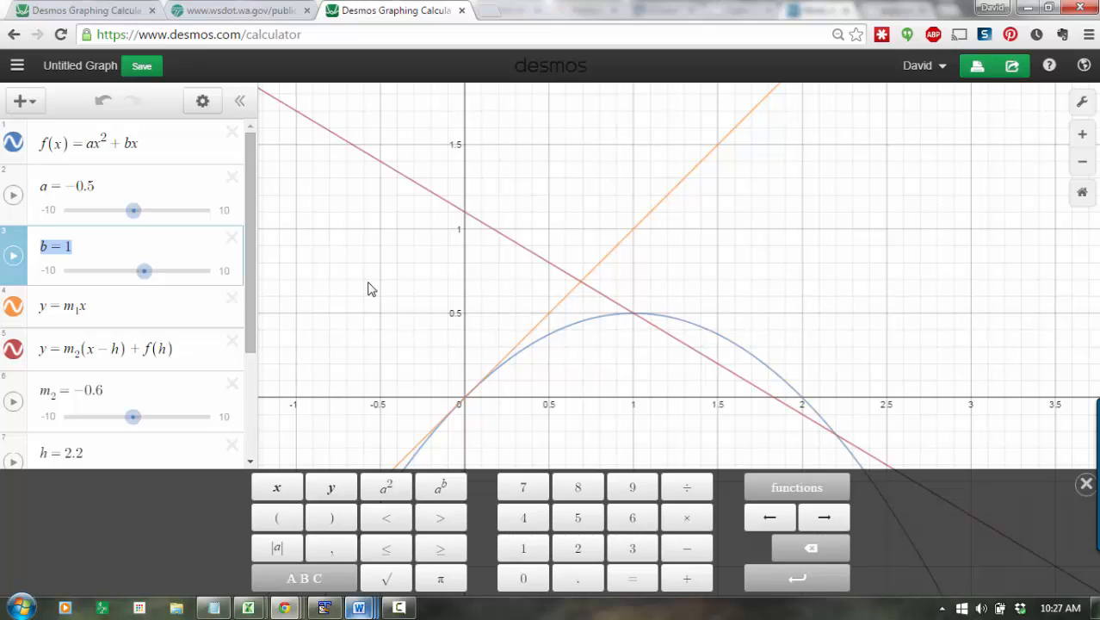
pyautogui.click(77, 186)
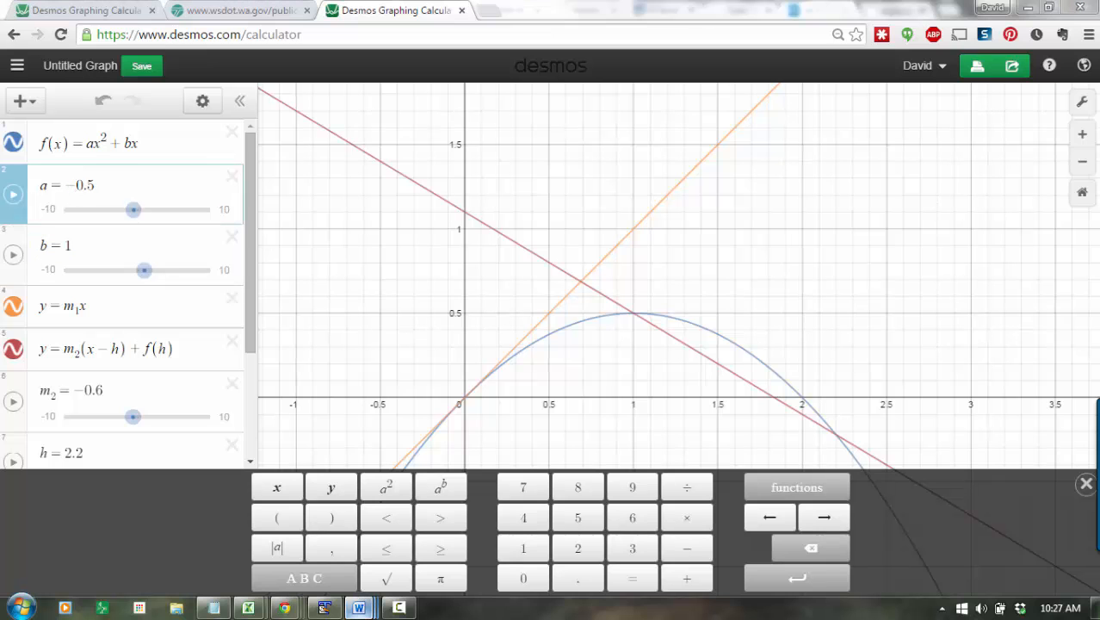
pyautogui.moveTo(1099, 77); pyautogui.dragTo(582, 41)
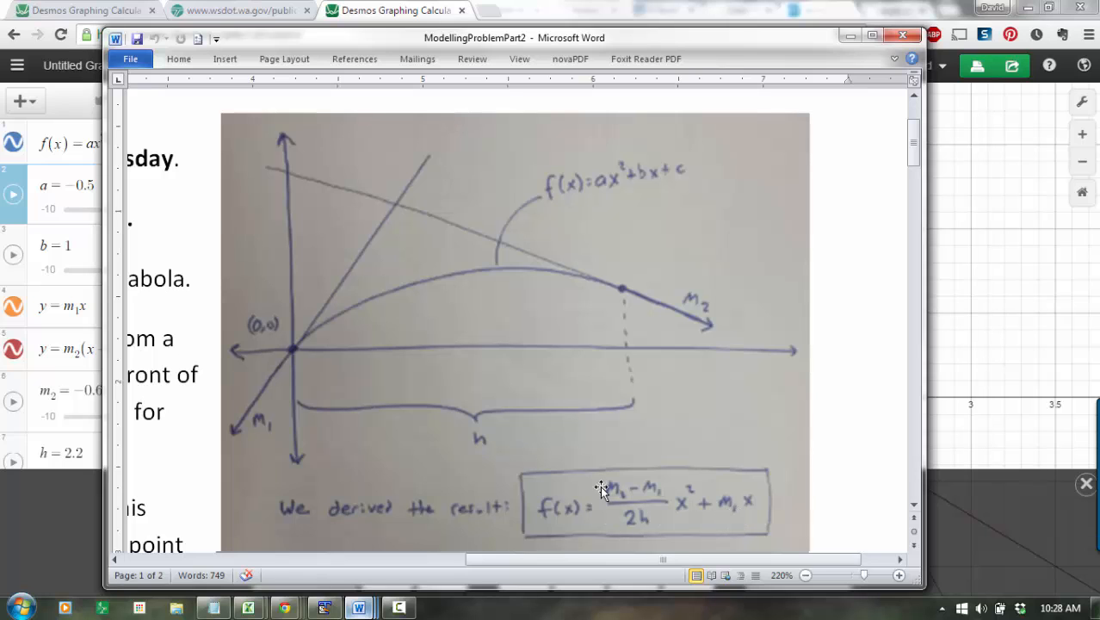
pyautogui.moveTo(533, 37); pyautogui.dragTo(1099, 52)
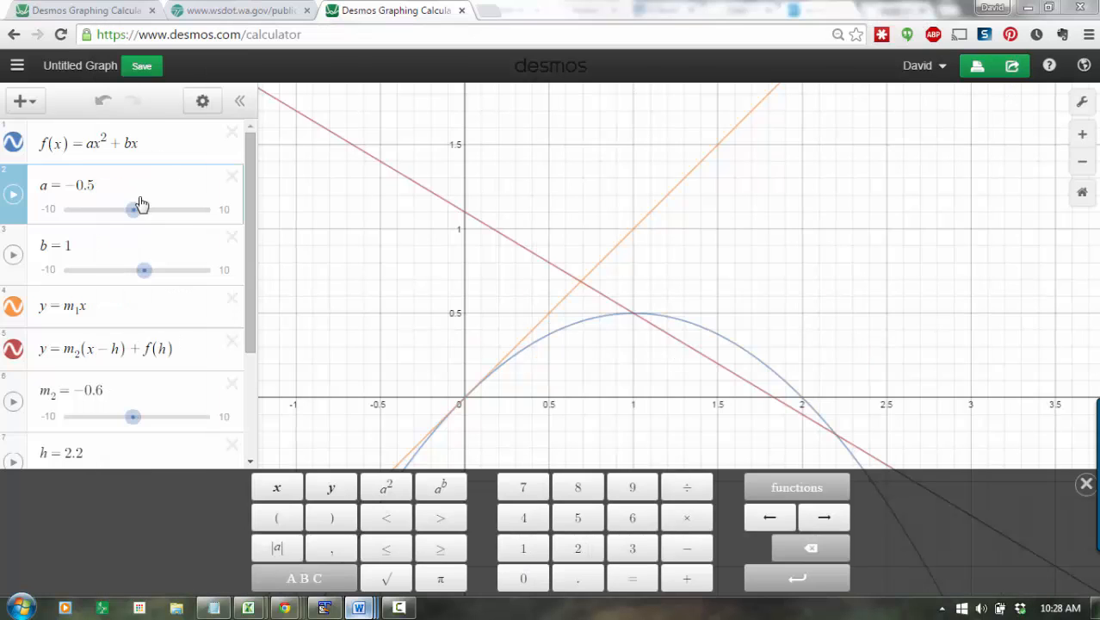
pyautogui.click(73, 247)
pyautogui.press('BackSpace')
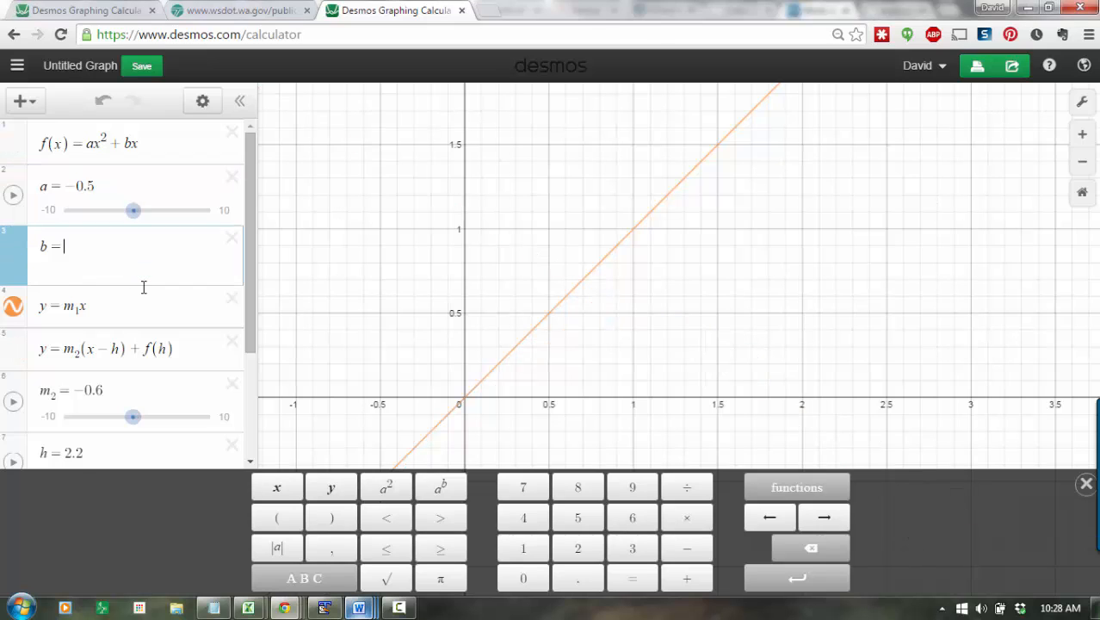
pyautogui.write('m1')
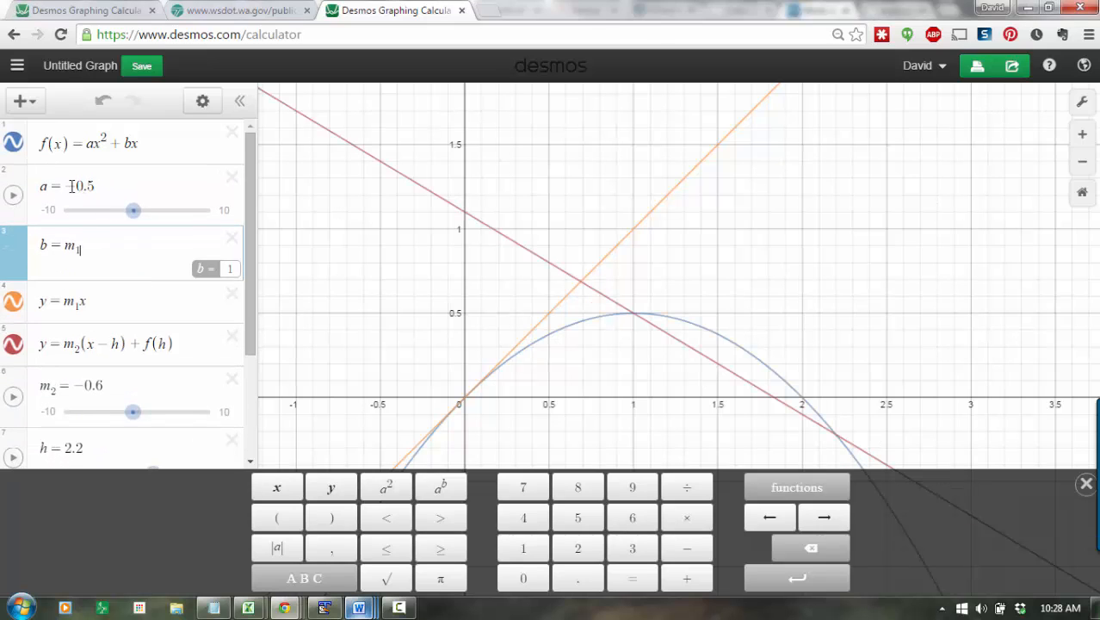
# Redefine the parabola's coefficient a as the fraction (m_2-m_1)/(2h)
pyautogui.moveTo(71, 186); pyautogui.dragTo(130, 187)
pyautogui.write('/')
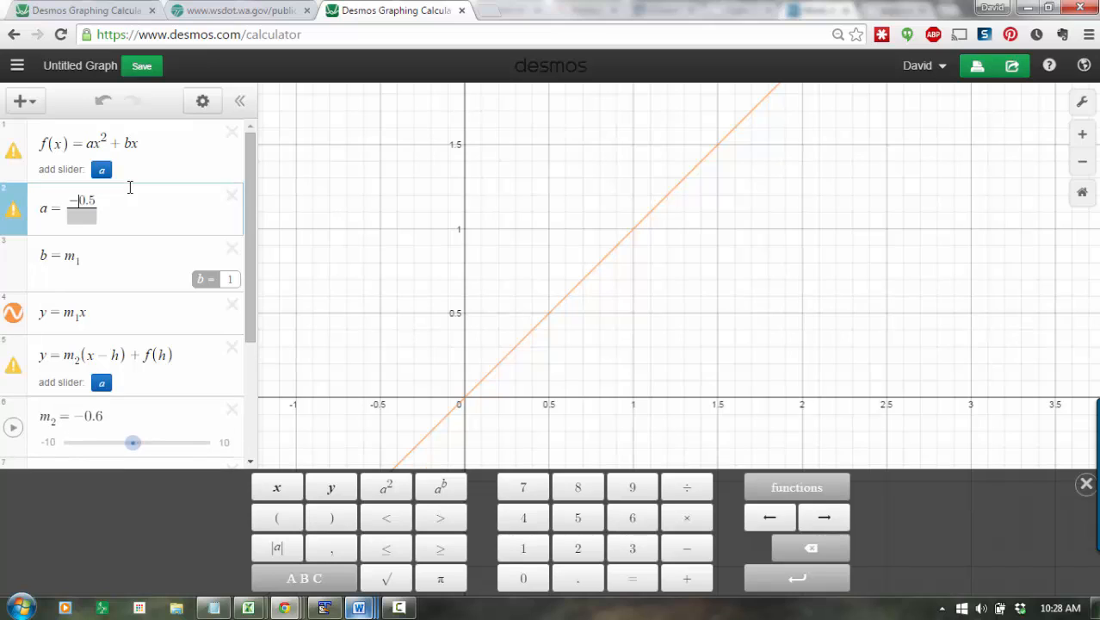
pyautogui.press('BackSpace')
pyautogui.press('BackSpace')
pyautogui.press('BackSpace')
pyautogui.press('BackSpace')
pyautogui.write('m_2-m')
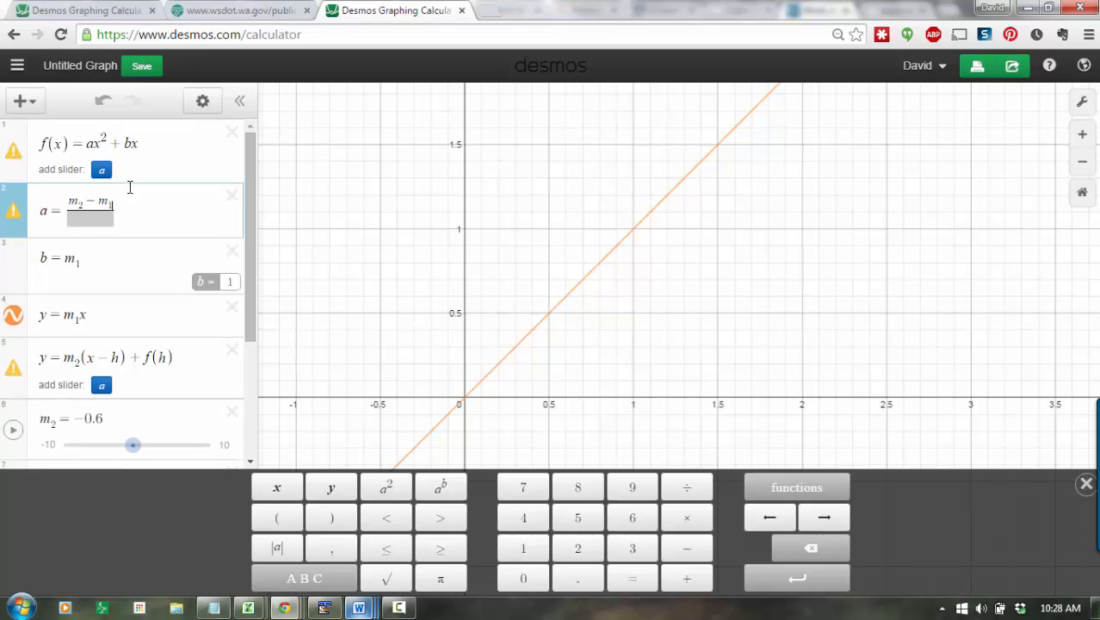
pyautogui.press('Down')
pyautogui.write('2h')
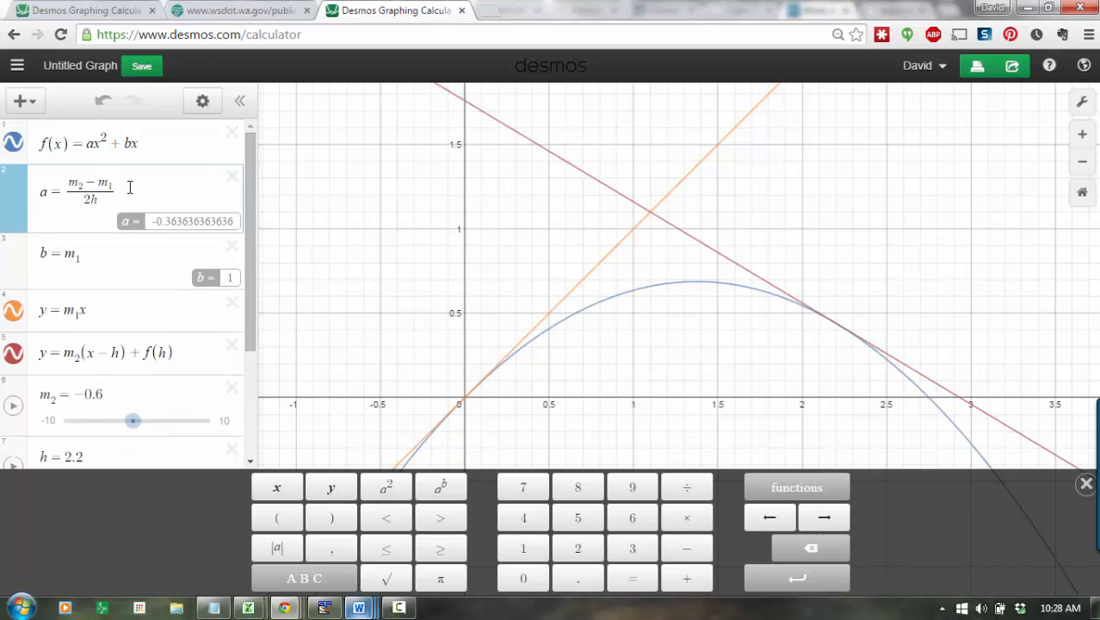
# Test the tangent model by setting h to 1.8, m_1 to 0.8 and m_2 to −0.4
pyautogui.click(626, 340)
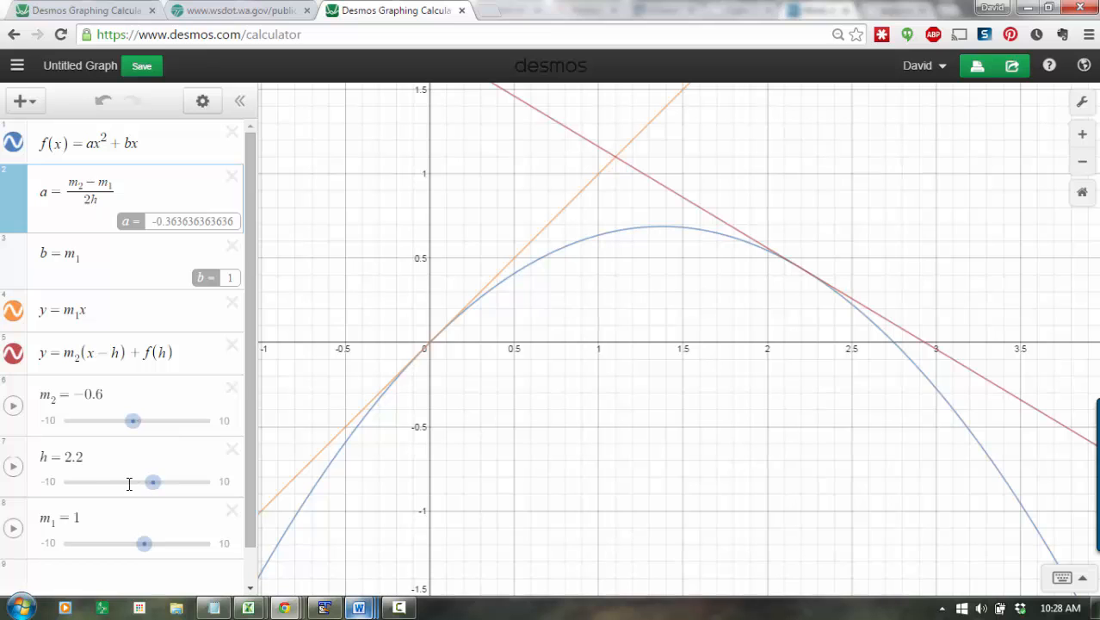
pyautogui.moveTo(152, 483)
pyautogui.mouseDown()
pyautogui.moveTo(146, 491)
pyautogui.moveTo(161, 490)
pyautogui.moveTo(149, 490)
pyautogui.mouseUp()
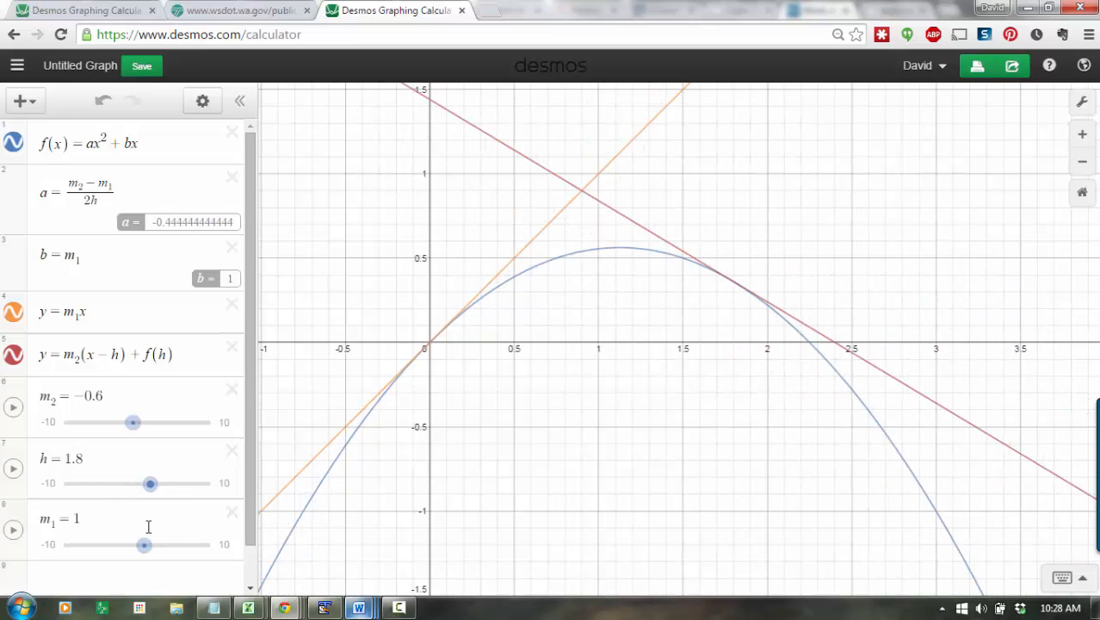
pyautogui.moveTo(143, 544); pyautogui.dragTo(143, 545)
pyautogui.moveTo(136, 426); pyautogui.dragTo(138, 429)
pyautogui.moveTo(658, 406); pyautogui.dragTo(653, 371)
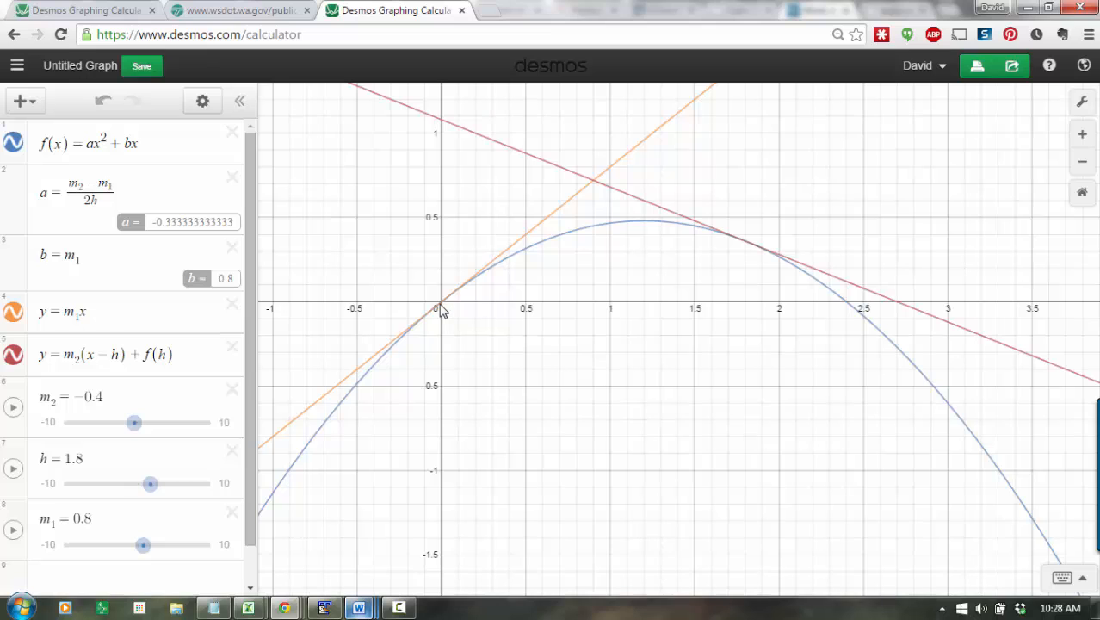
# Restrict the parabola's domain to 0 < x < h and the first line's domain to x ≤ 0
pyautogui.click(160, 142)
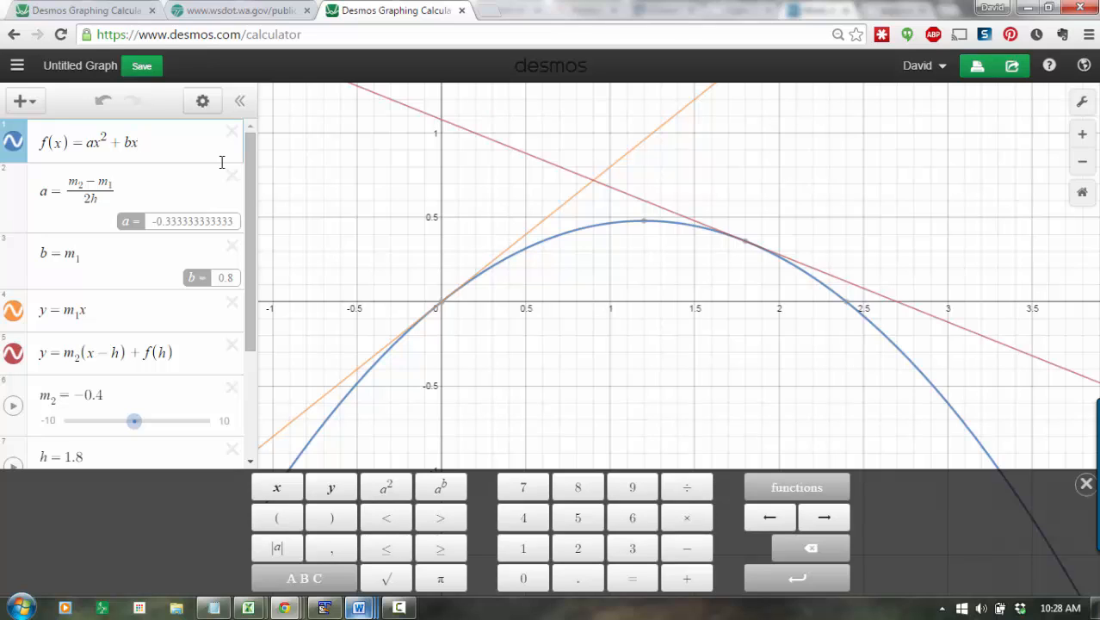
pyautogui.write('{0 < x < h')
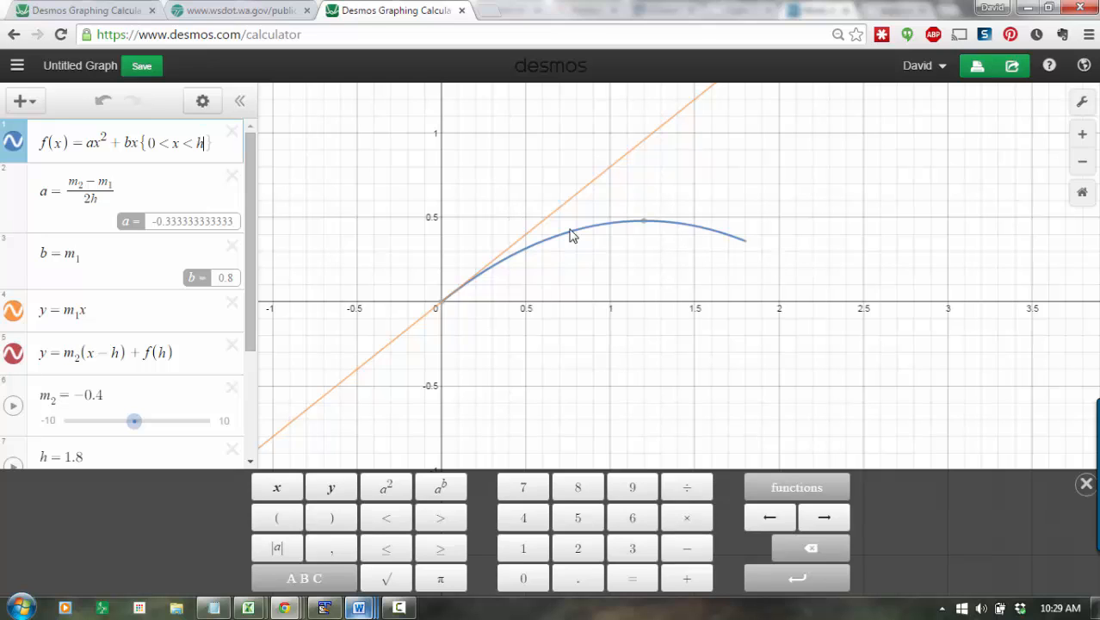
pyautogui.click(165, 316)
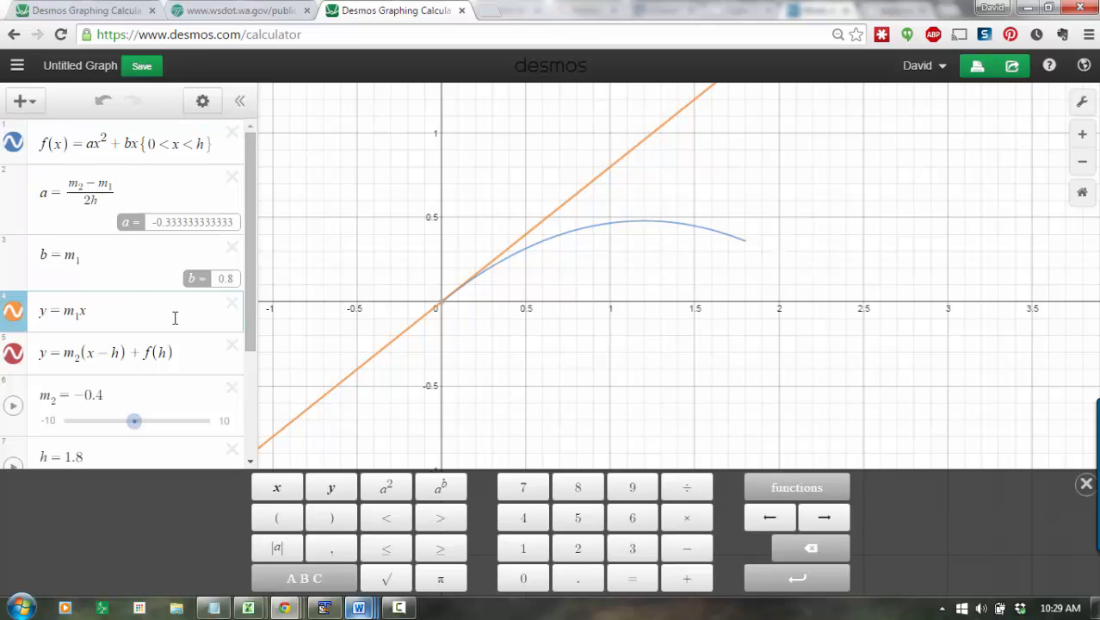
pyautogui.write('{x<0')
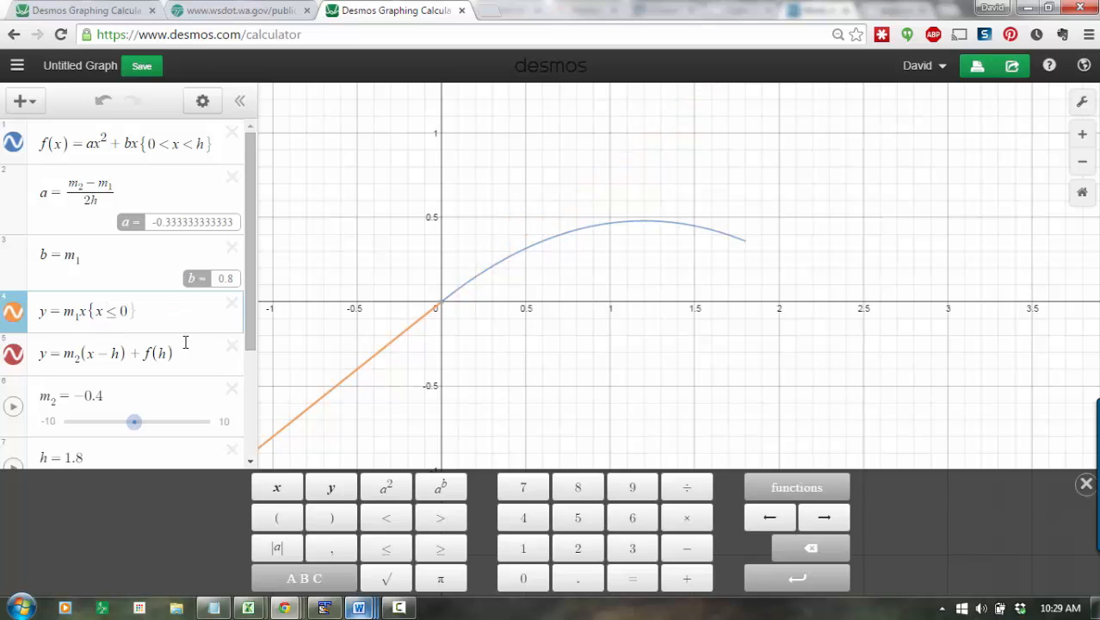
# Add the domain restriction x ≤ h to the second line's equation, y = m_2(x-h)+f(h)
pyautogui.click(185, 342)
pyautogui.write('{x')
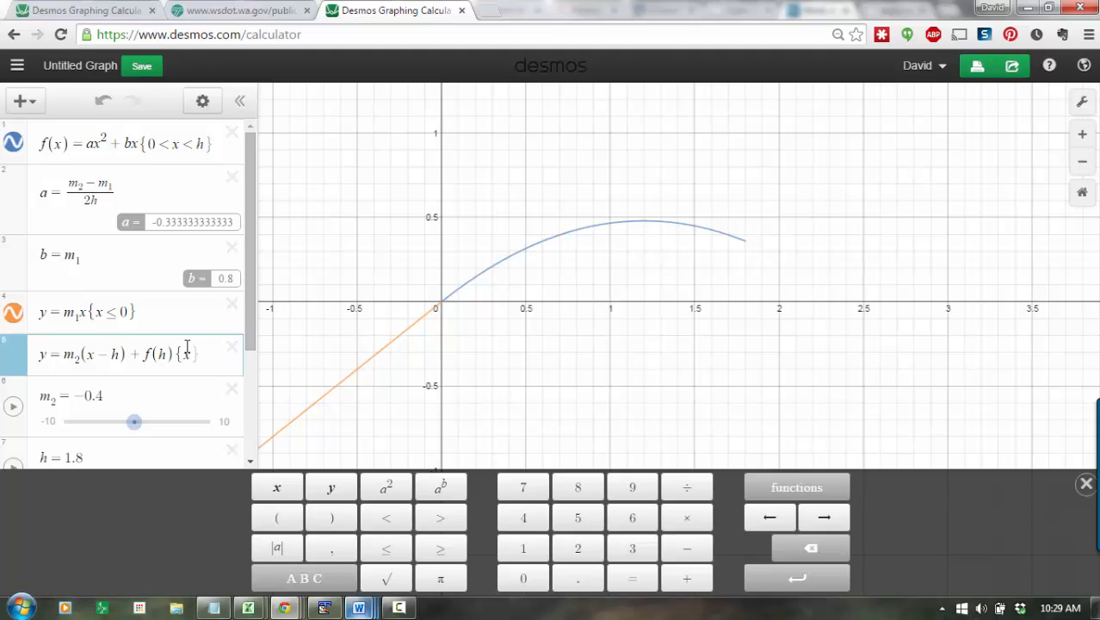
pyautogui.write('>=h')
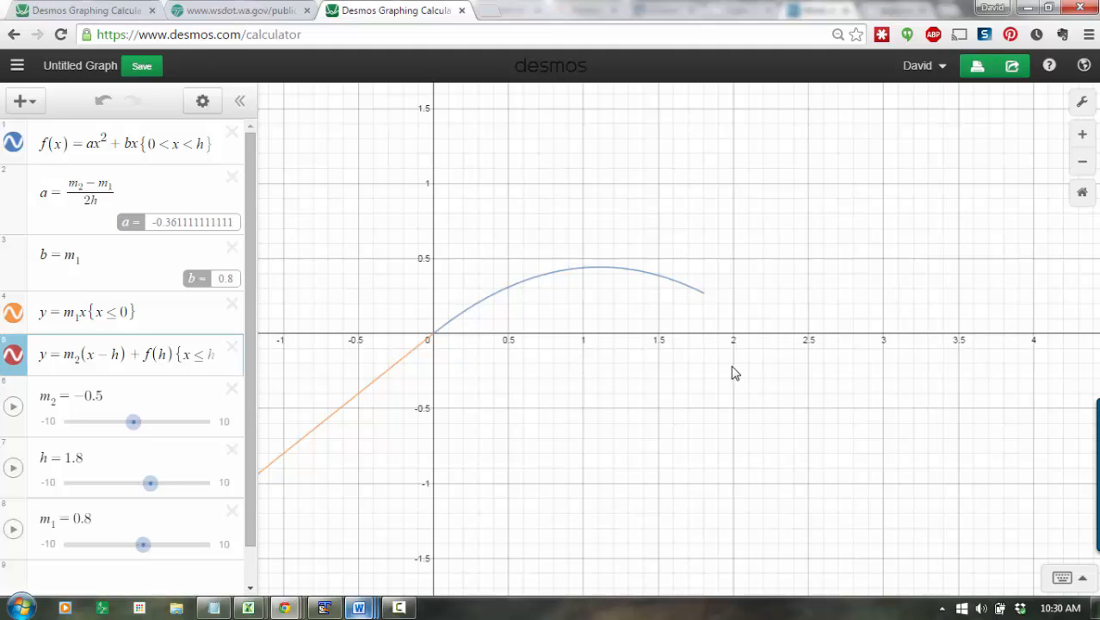
# Check how f(h) relates to the parabola's domain, and make that domain inclusive as 0 ≤ x ≤ h
pyautogui.moveTo(145, 355); pyautogui.dragTo(169, 356)
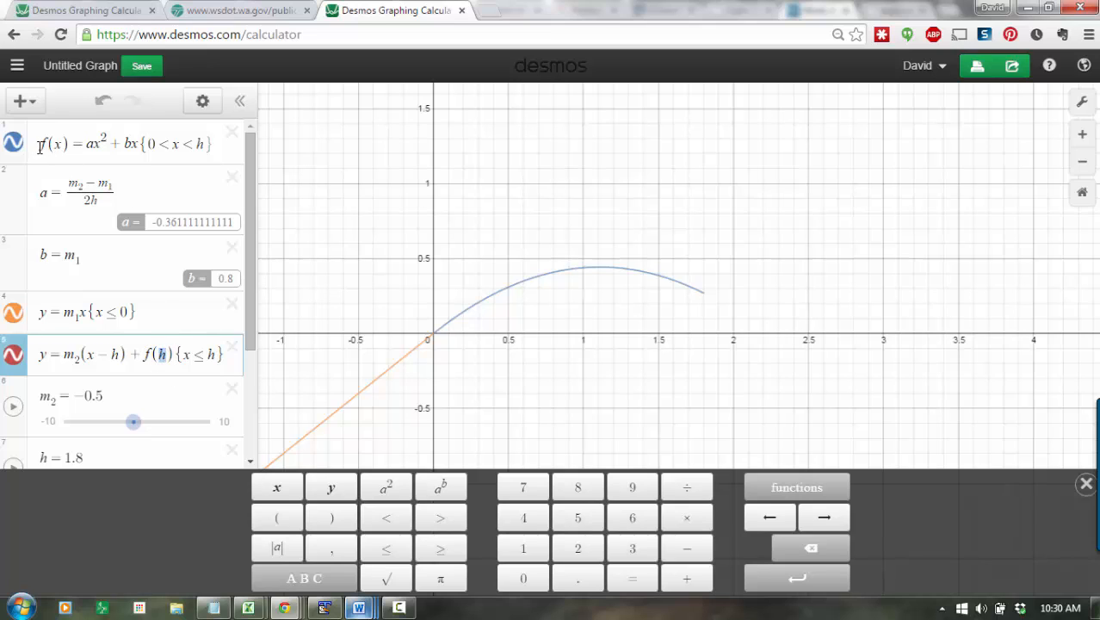
pyautogui.moveTo(40, 146); pyautogui.dragTo(210, 144)
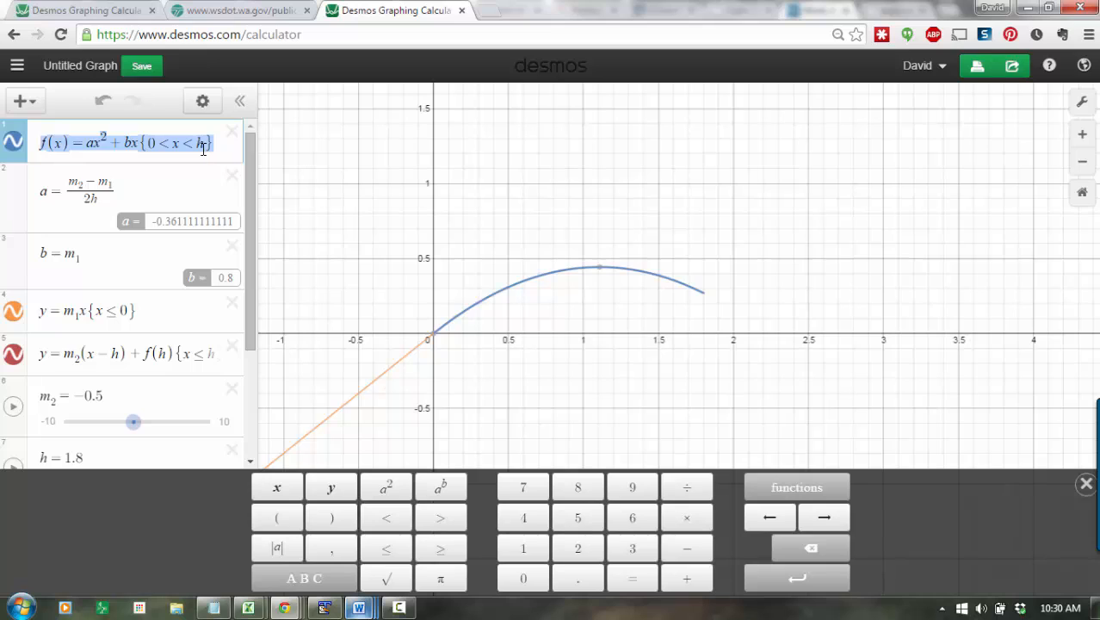
pyautogui.click(197, 146)
pyautogui.moveTo(150, 147); pyautogui.dragTo(199, 145)
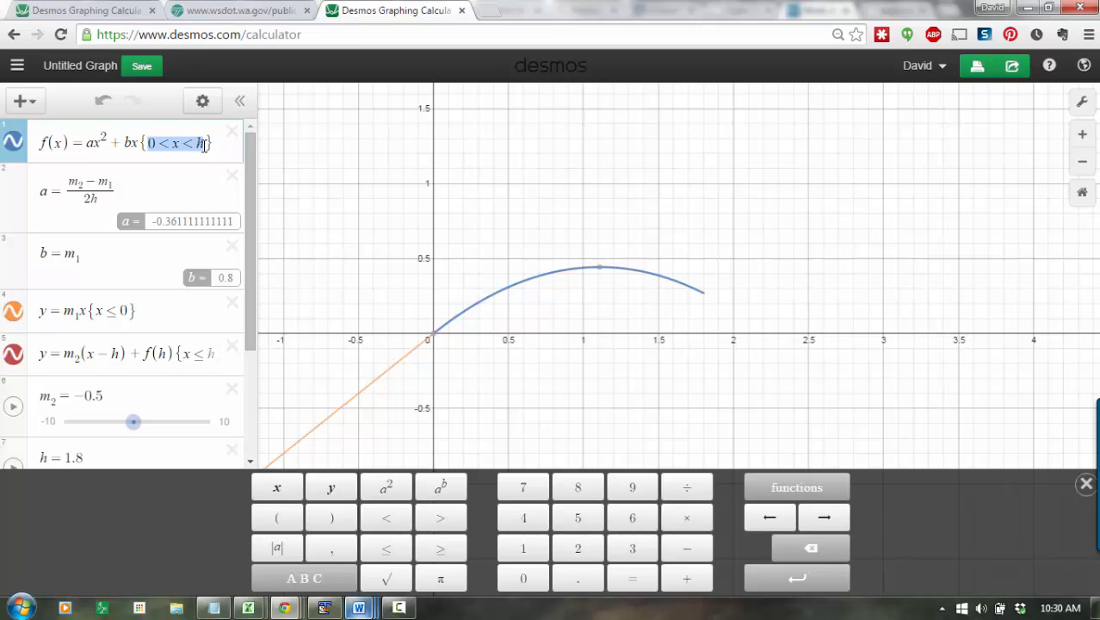
pyautogui.moveTo(143, 352); pyautogui.dragTo(166, 351)
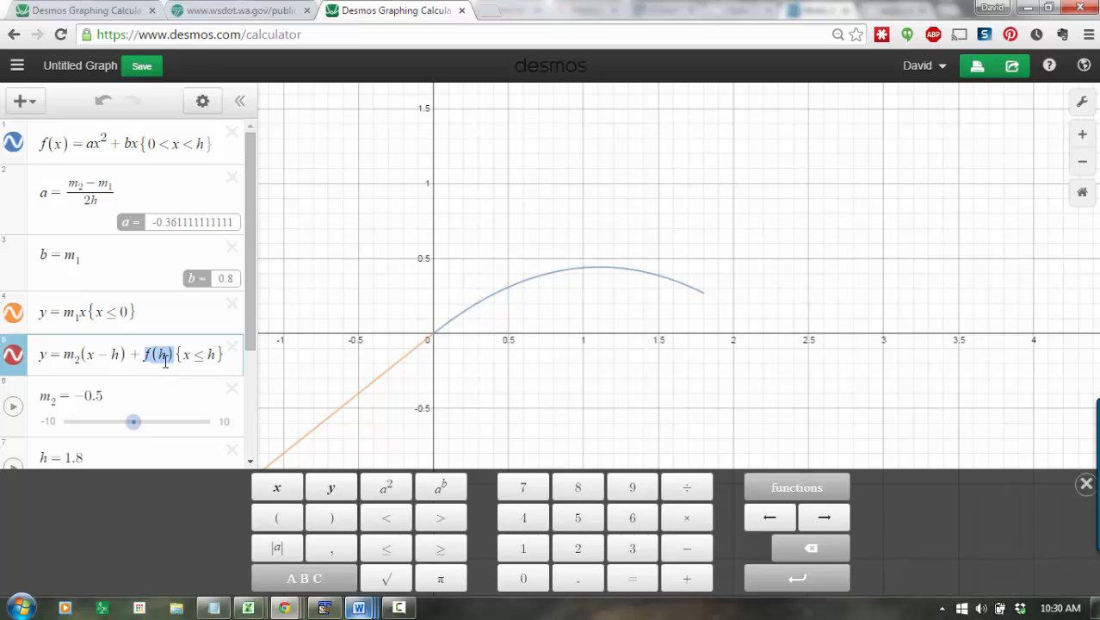
pyautogui.click(196, 145)
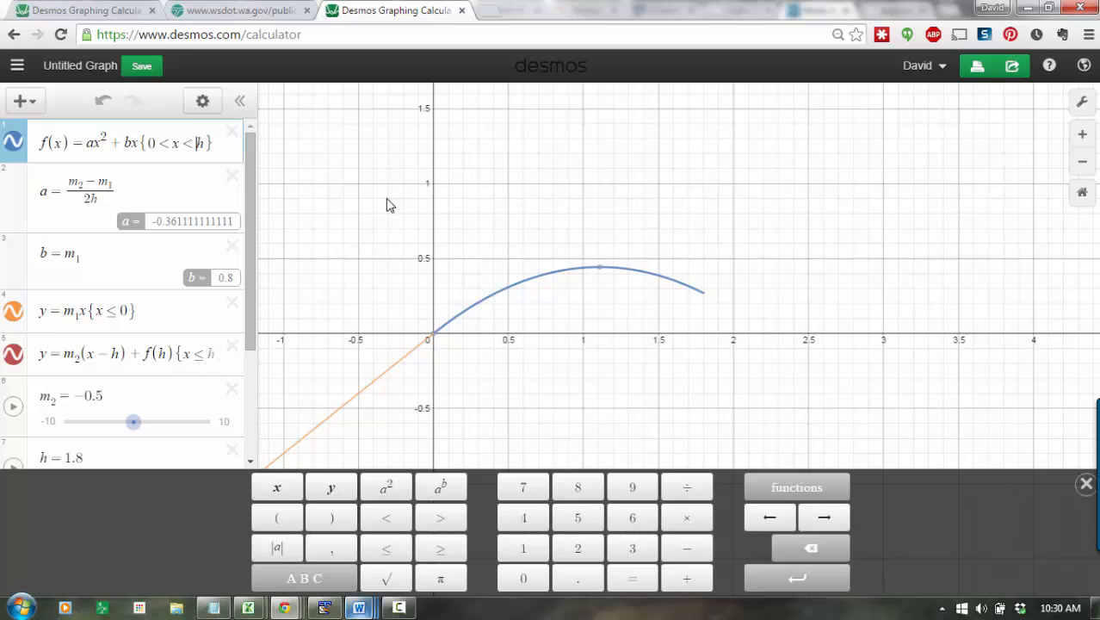
pyautogui.write('=')
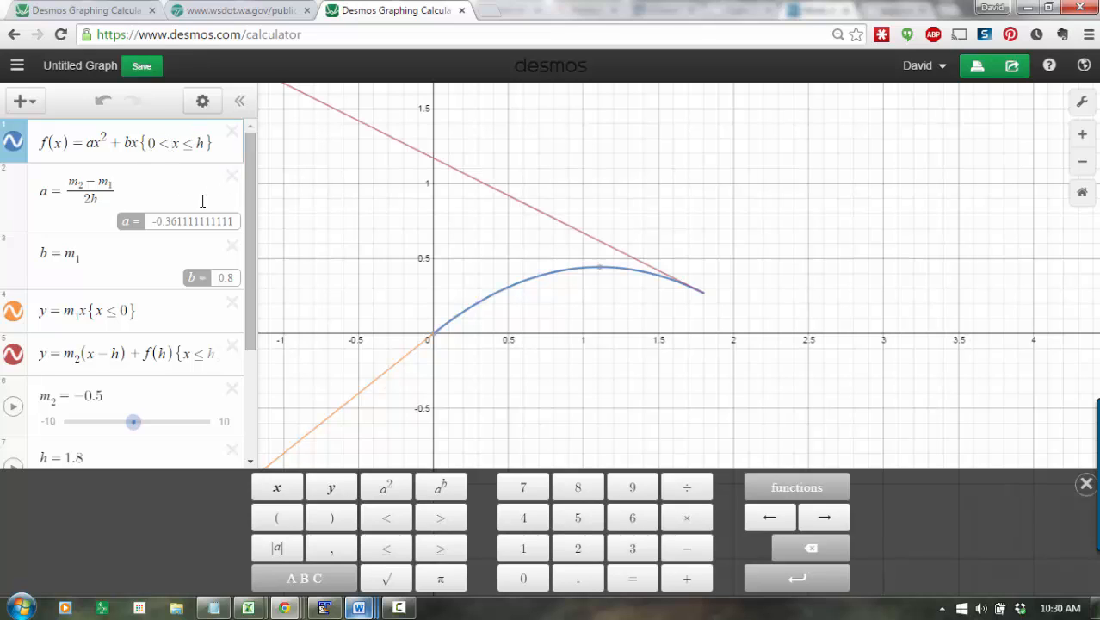
# Make the line restrictions strict, with x < 0 for the first line and x < h for the second
pyautogui.click(110, 311)
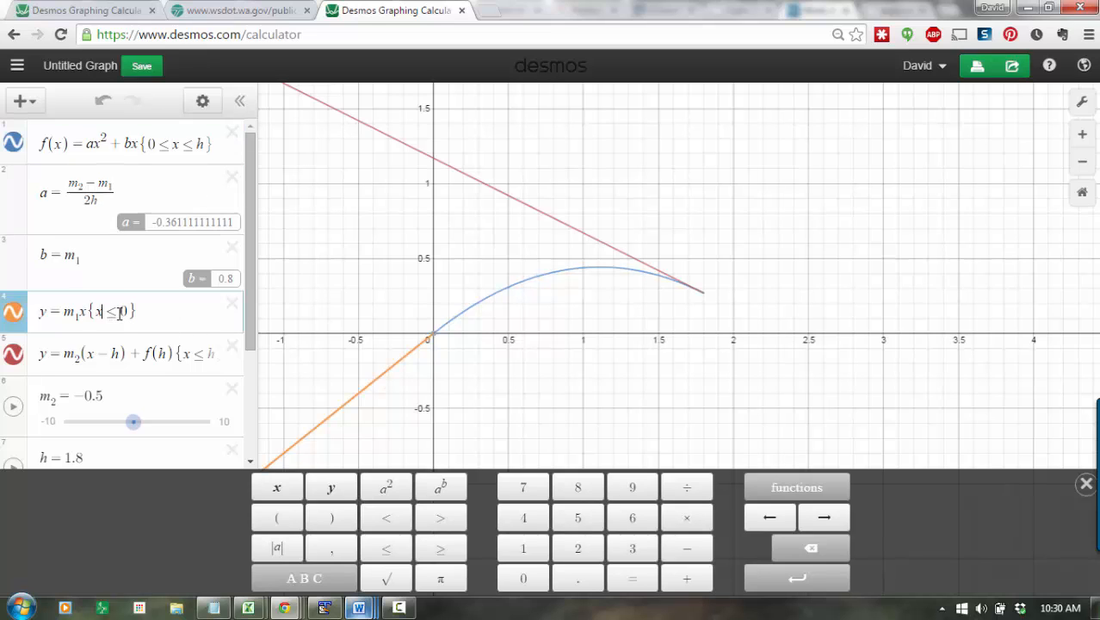
pyautogui.write('< <')
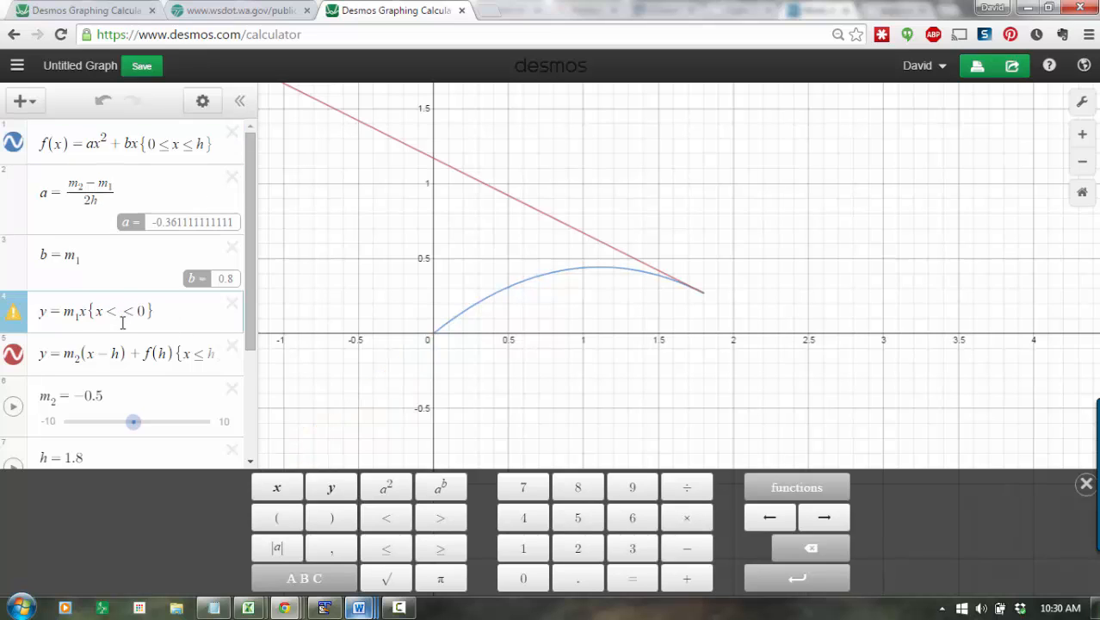
pyautogui.press('Delete')
pyautogui.moveTo(197, 355); pyautogui.dragTo(204, 355)
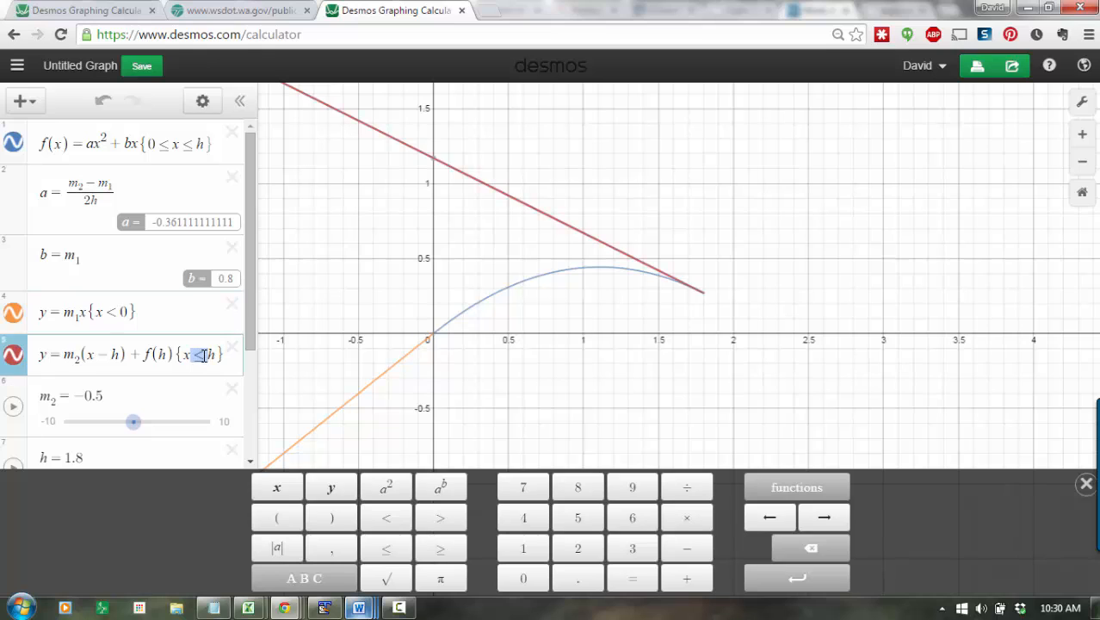
pyautogui.write('<')
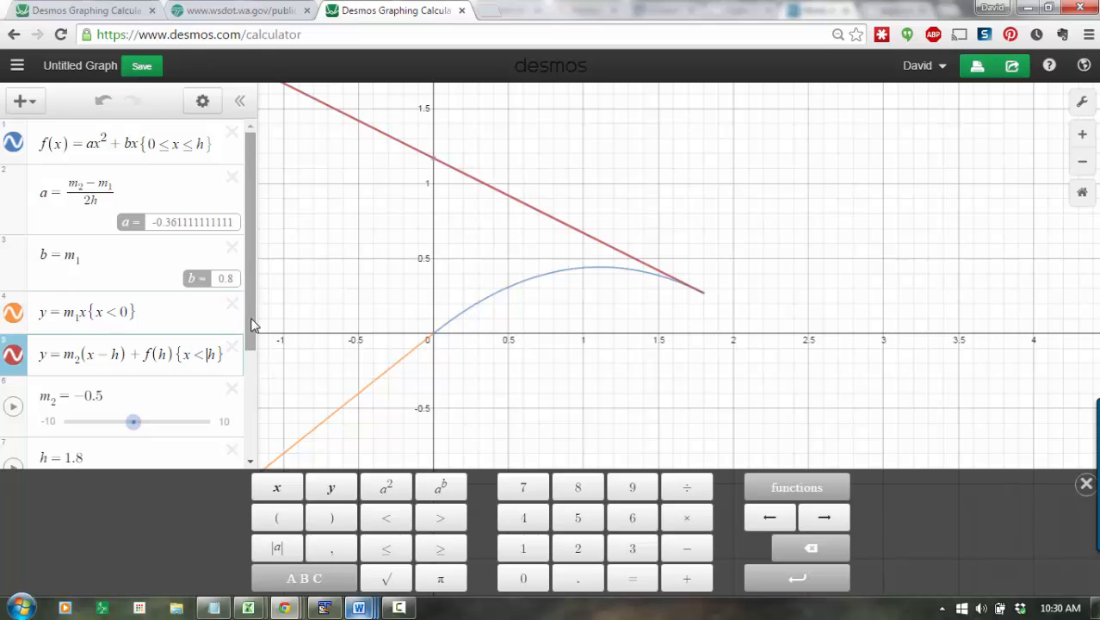
# Review both line equations and change the second line's domain restriction to x > h
pyautogui.moveTo(40, 313); pyautogui.dragTo(140, 315)
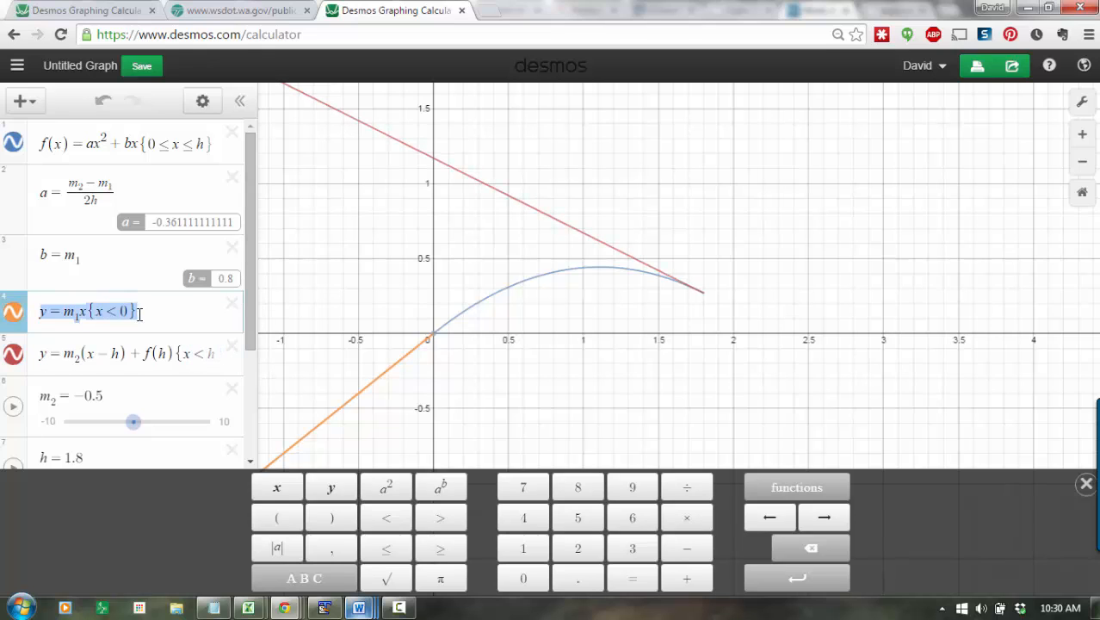
pyautogui.moveTo(39, 353); pyautogui.dragTo(204, 358)
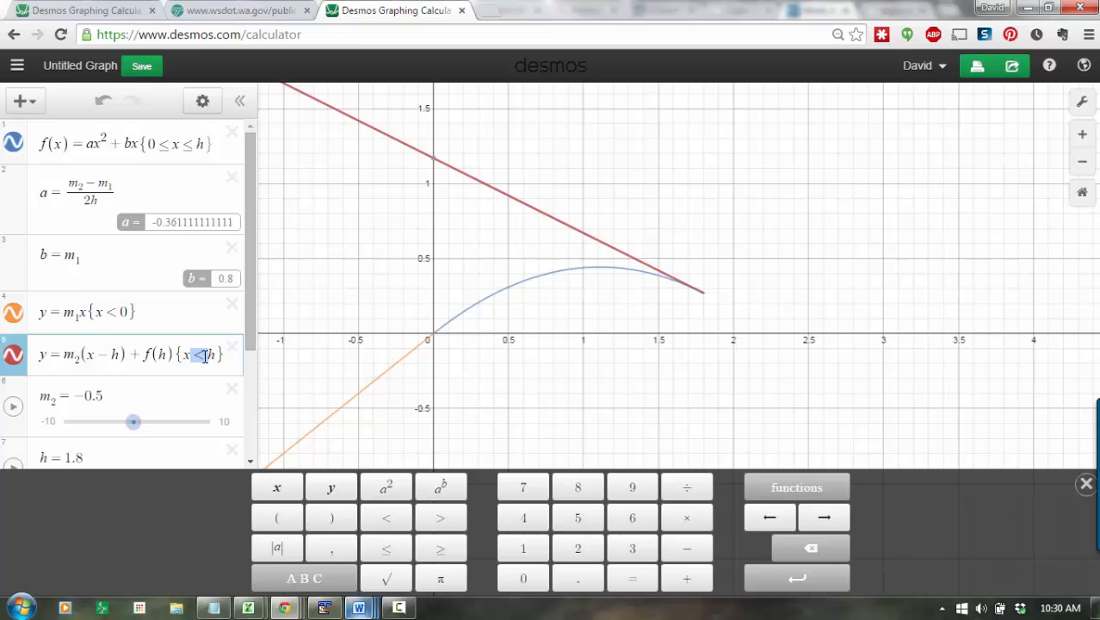
pyautogui.write('>')
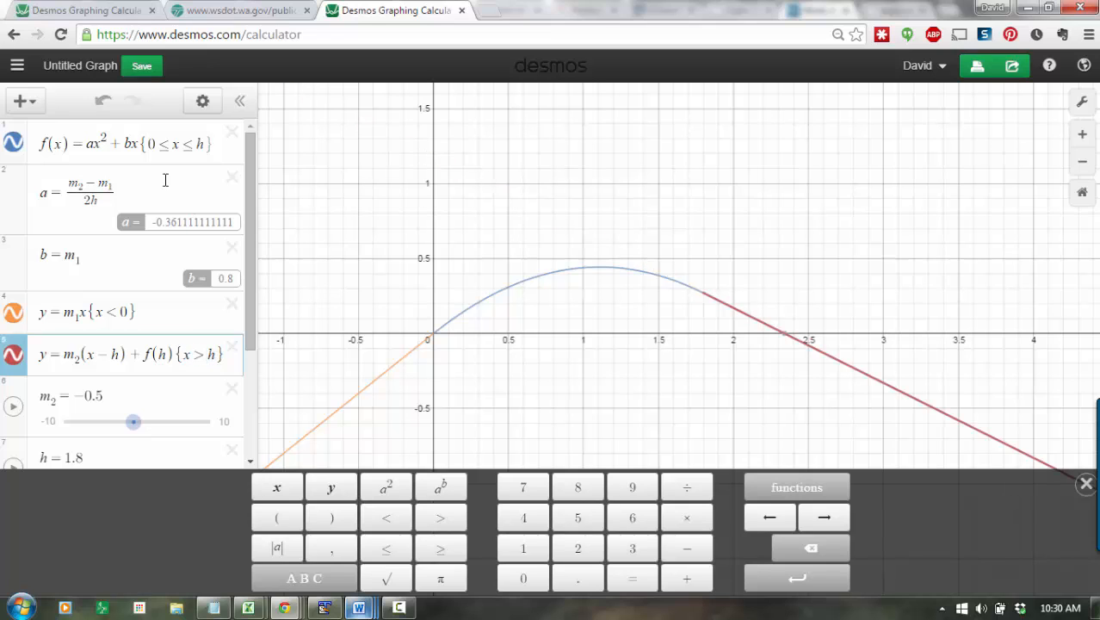
# Test the piecewise curve by setting the second line's slope m_2 to −0.7
pyautogui.moveTo(39, 143); pyautogui.dragTo(207, 146)
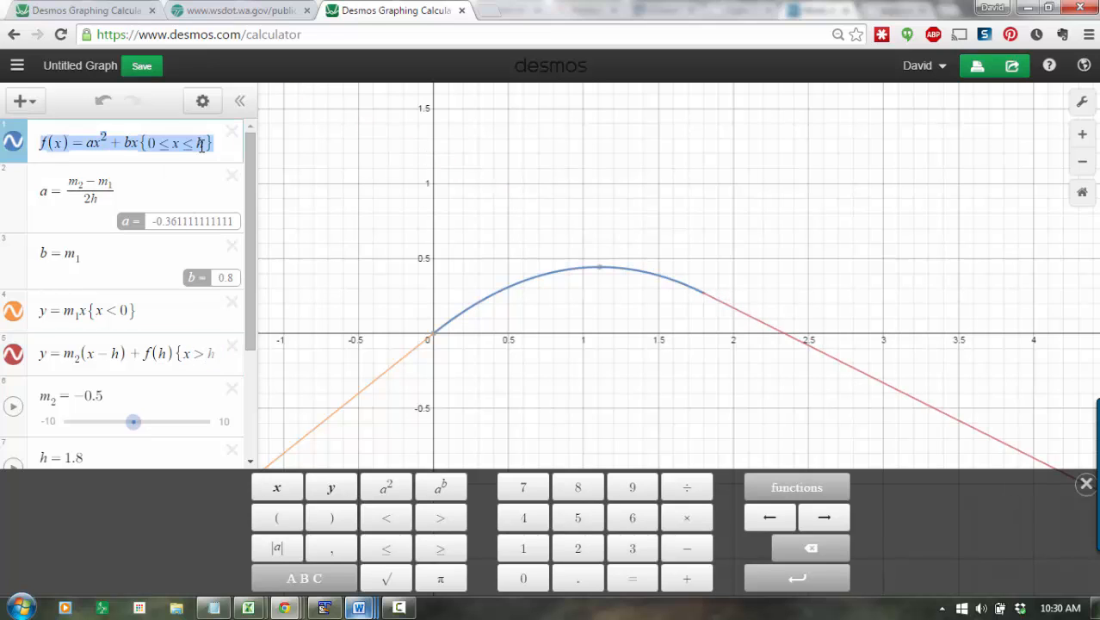
pyautogui.click(353, 240)
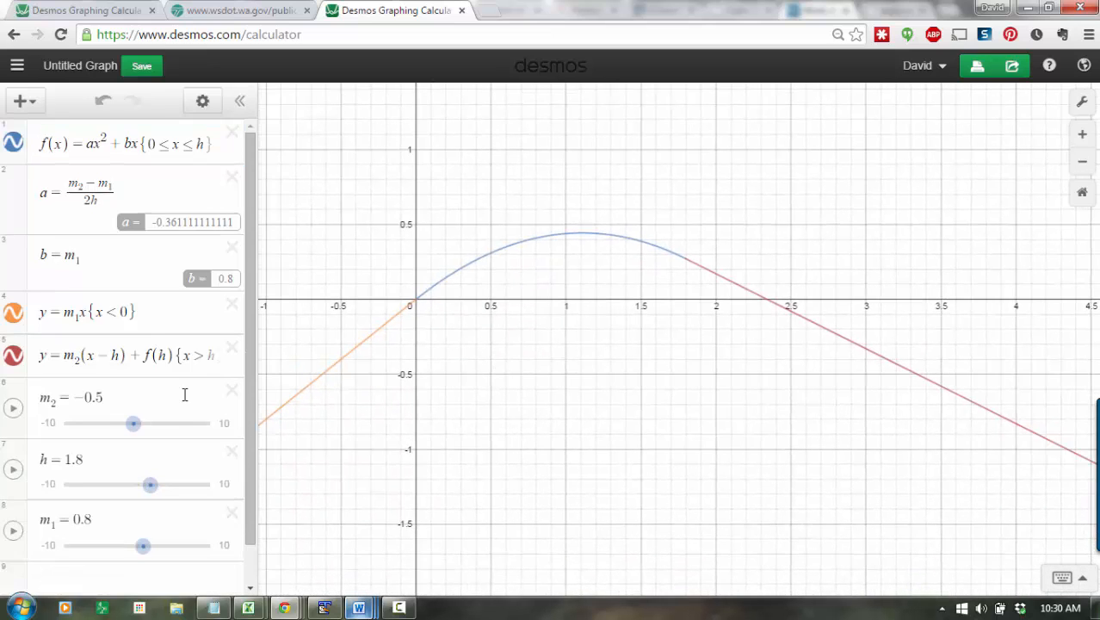
pyautogui.moveTo(133, 427); pyautogui.dragTo(135, 426)
pyautogui.moveTo(346, 442); pyautogui.dragTo(361, 441)
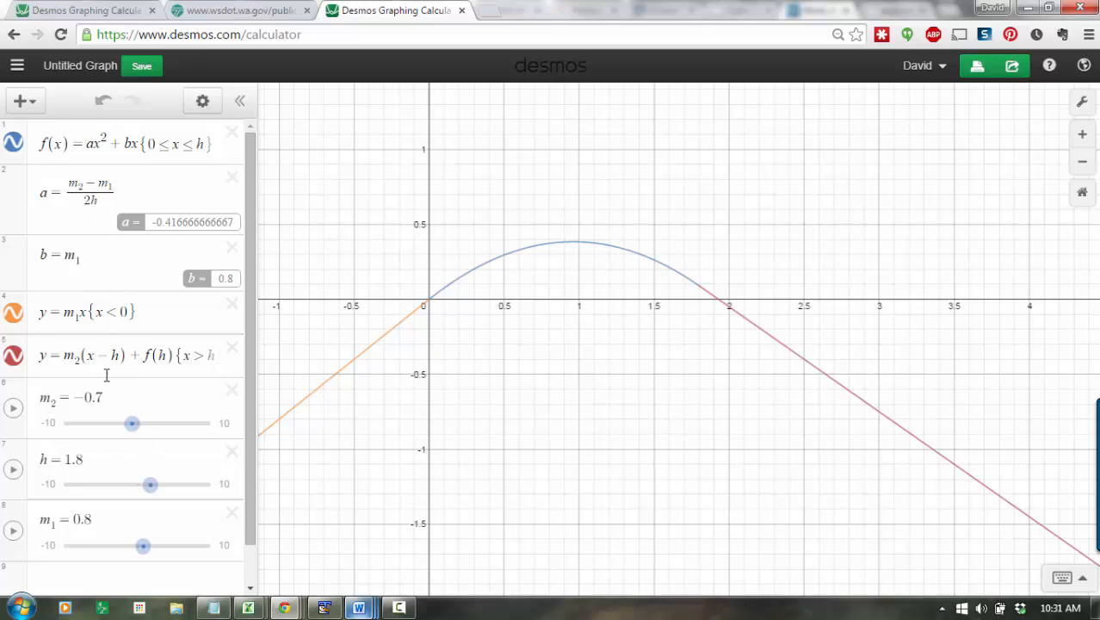
# Add a folder titled "Highway Equations" at the start of the expression list
pyautogui.click(33, 103)
pyautogui.click(49, 226)
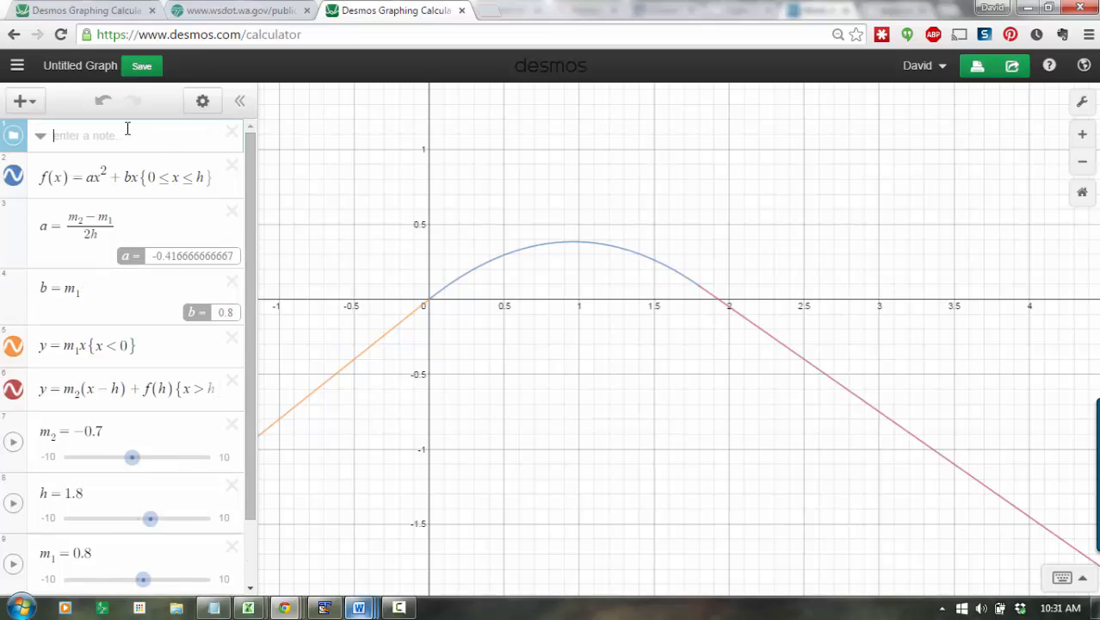
pyautogui.write('Highway Equations')
pyautogui.press('Return')
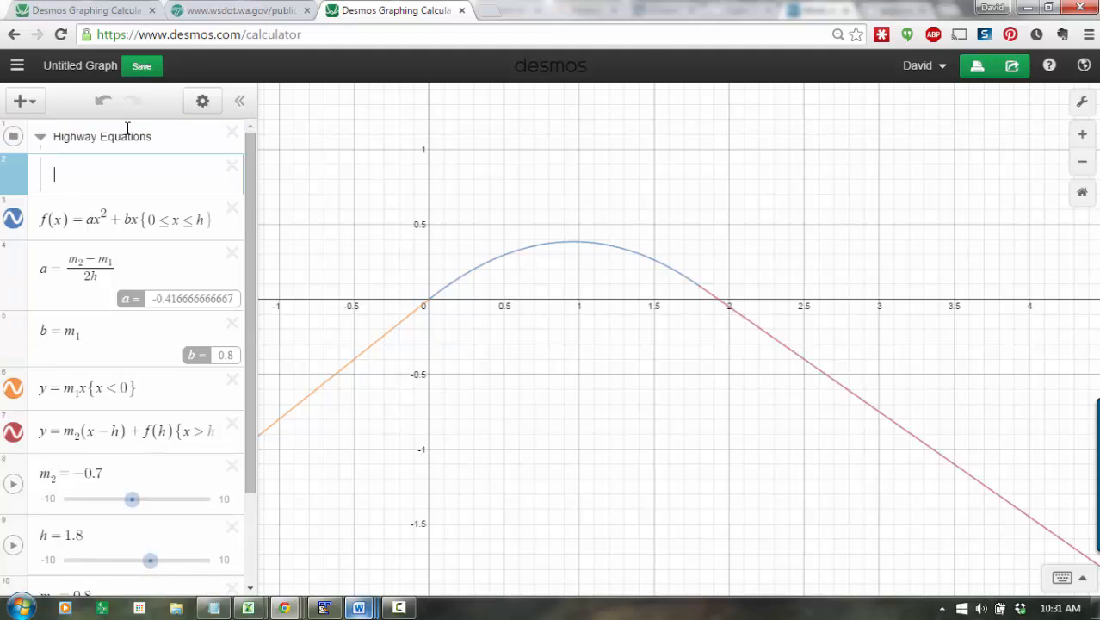
# Move the parabola and both line equations into the Highway Equations folder and delete the empty expression
pyautogui.moveTo(17, 211); pyautogui.dragTo(18, 172)
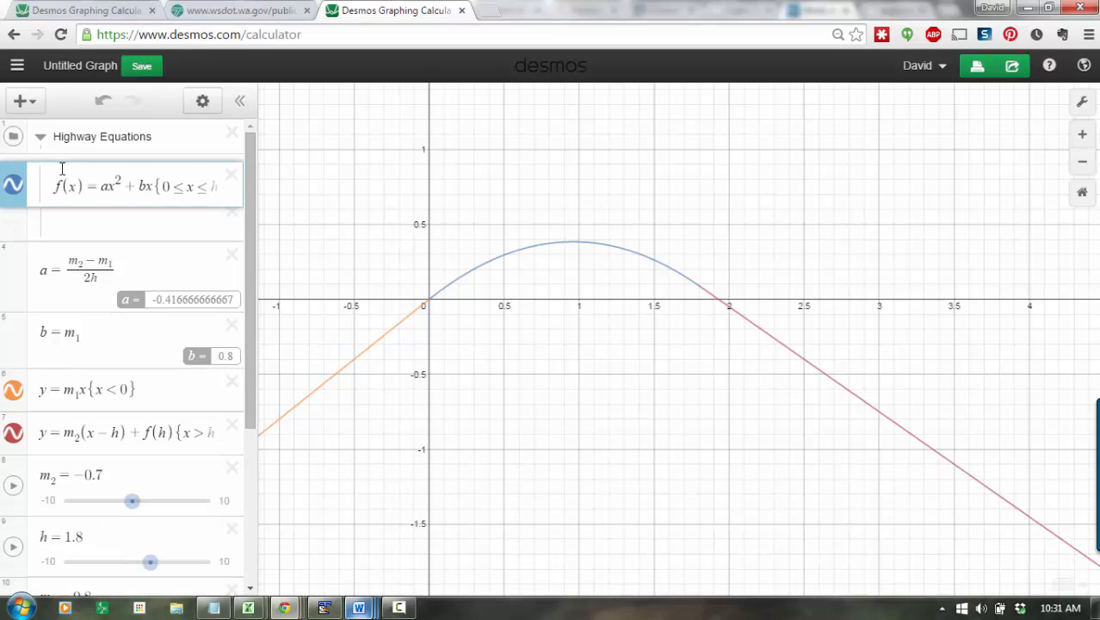
pyautogui.moveTo(24, 376); pyautogui.dragTo(20, 232)
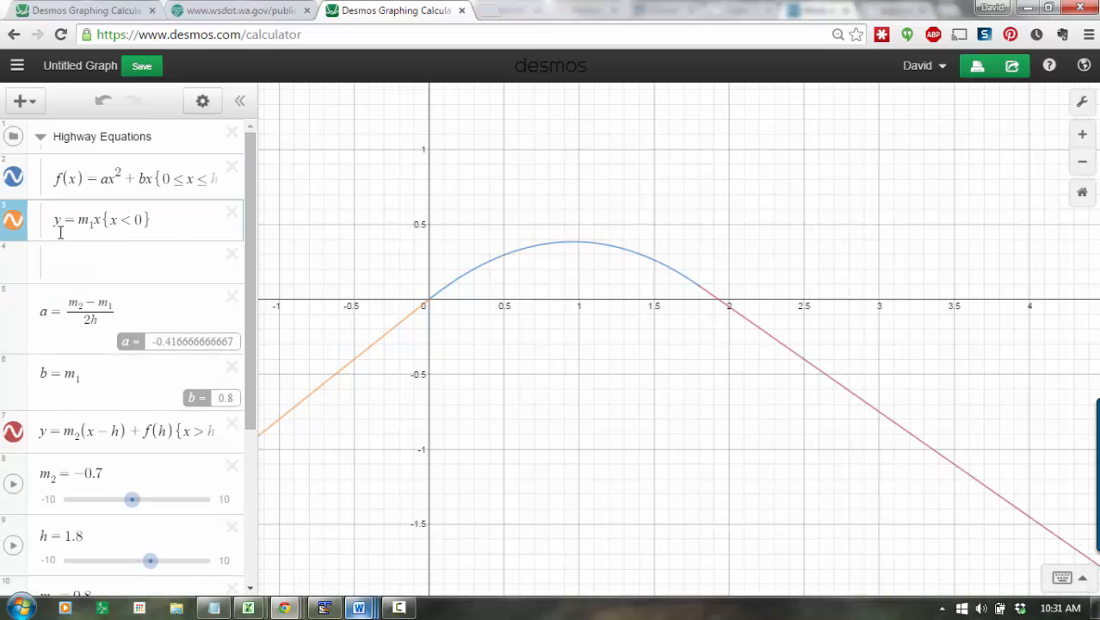
pyautogui.moveTo(17, 414); pyautogui.dragTo(17, 262)
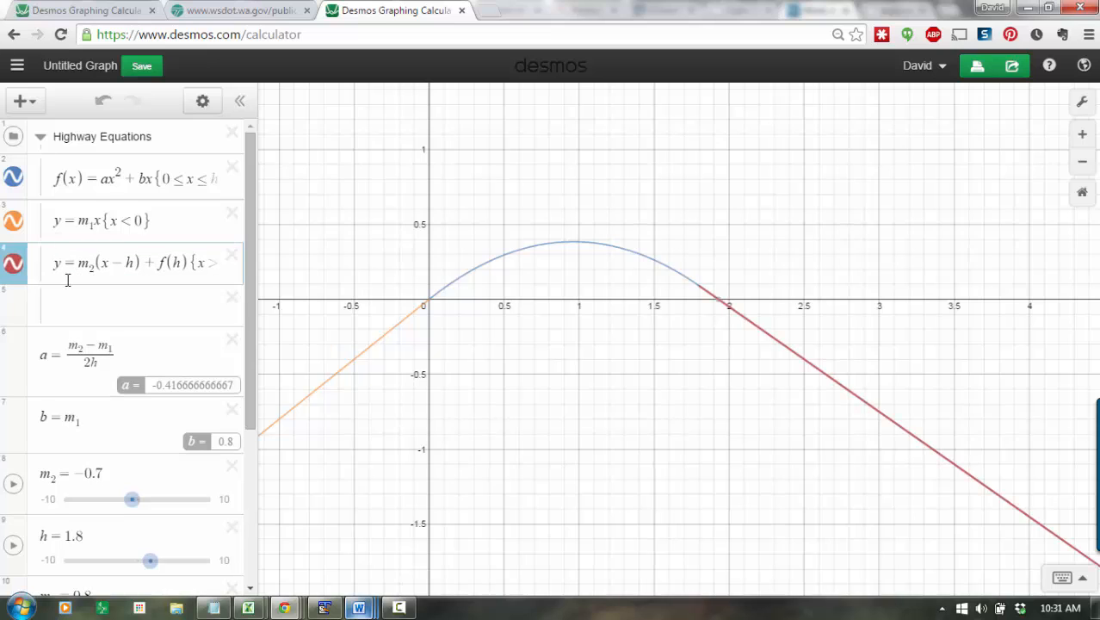
pyautogui.click(232, 297)
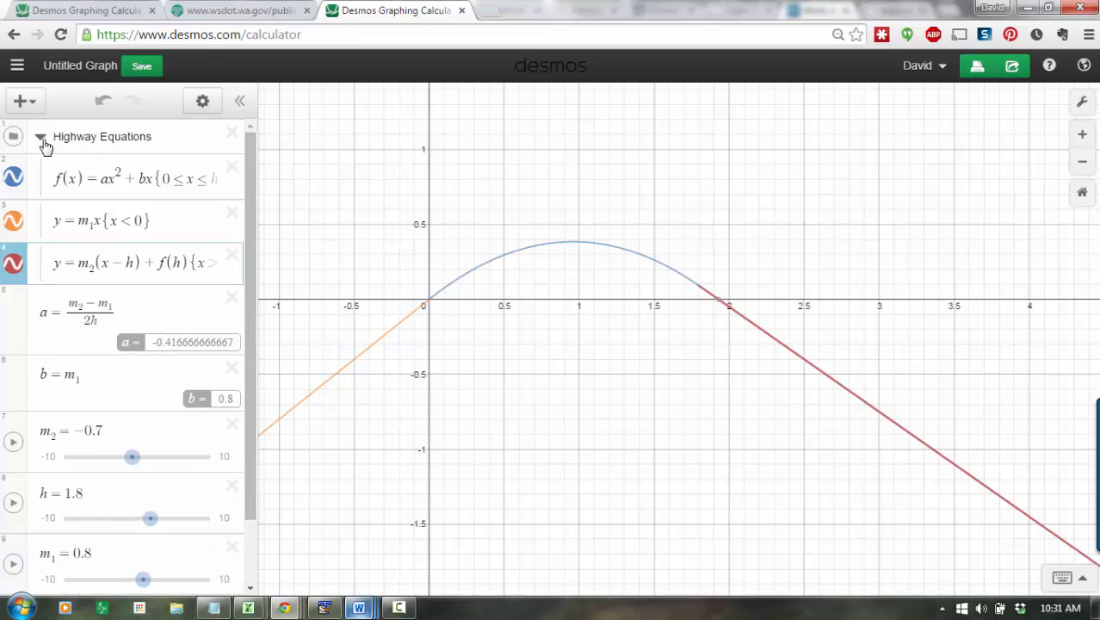
# Collapse the Highway Equations folder and add a second folder titled "Highway parameters"
pyautogui.click(40, 136)
pyautogui.click(26, 102)
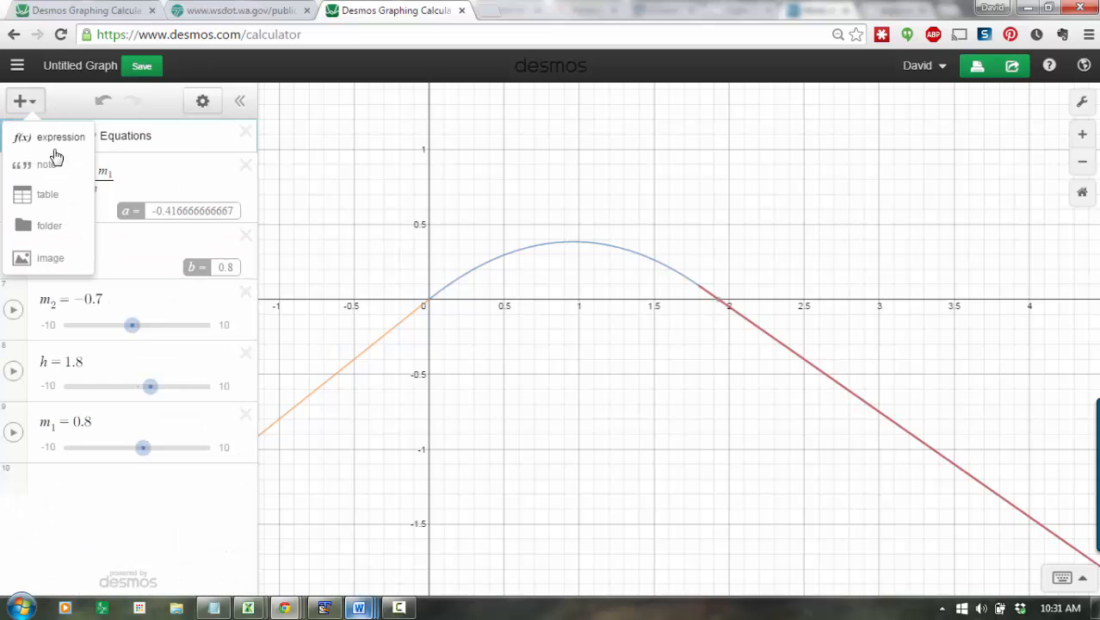
pyautogui.click(52, 226)
pyautogui.write('High')
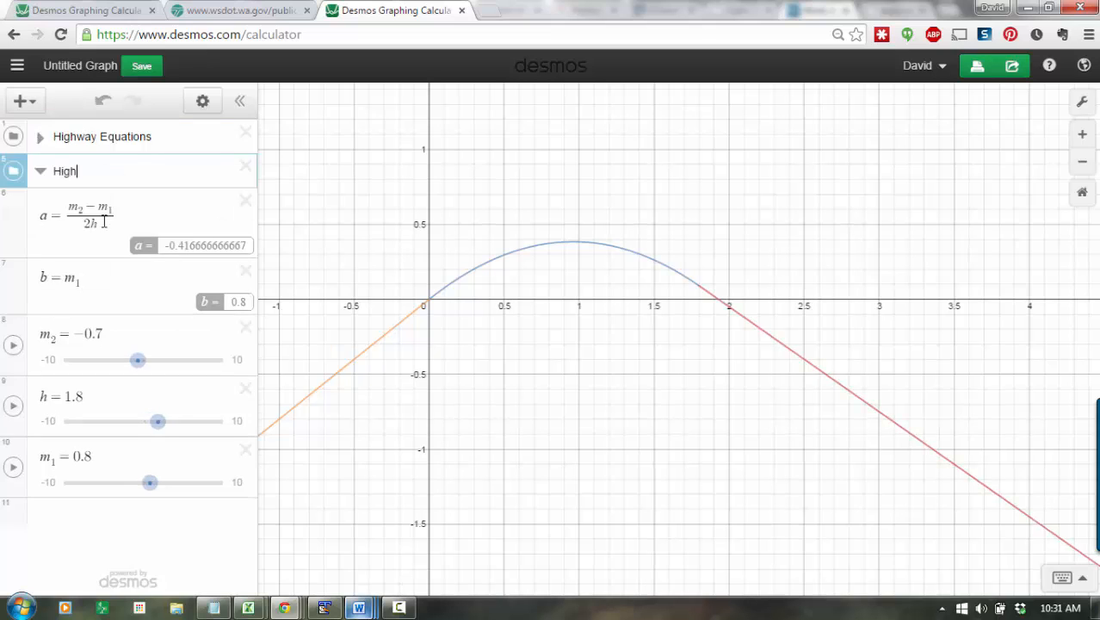
pyautogui.write('way parameters')
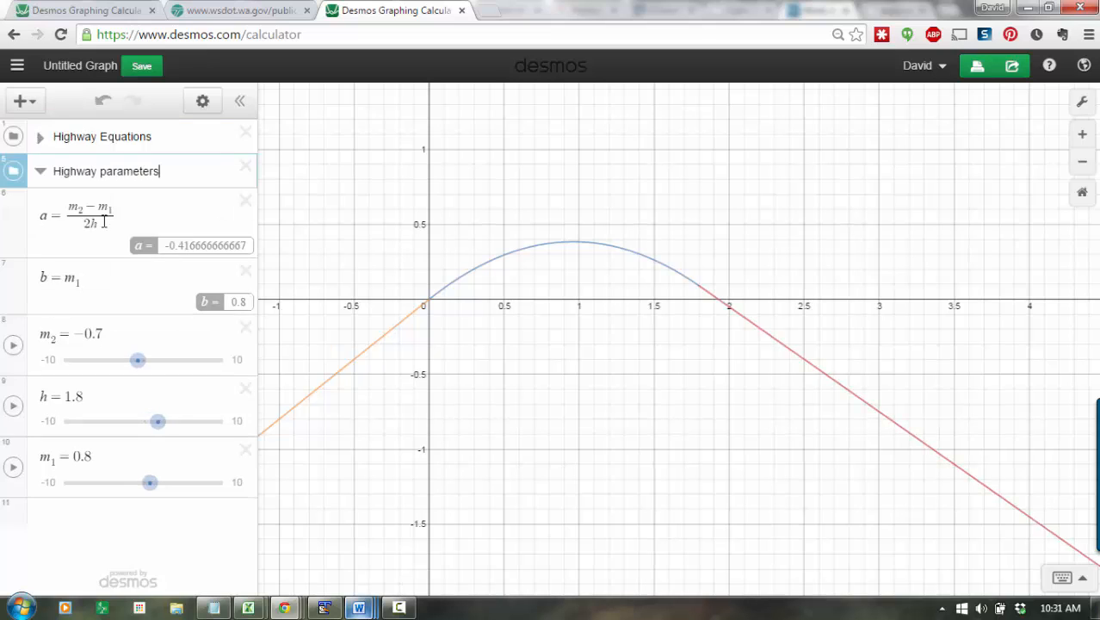
# Move the expressions a and b and the sliders m_2, h and m_1 above the Highway parameters folder
pyautogui.moveTo(18, 199); pyautogui.dragTo(62, 168)
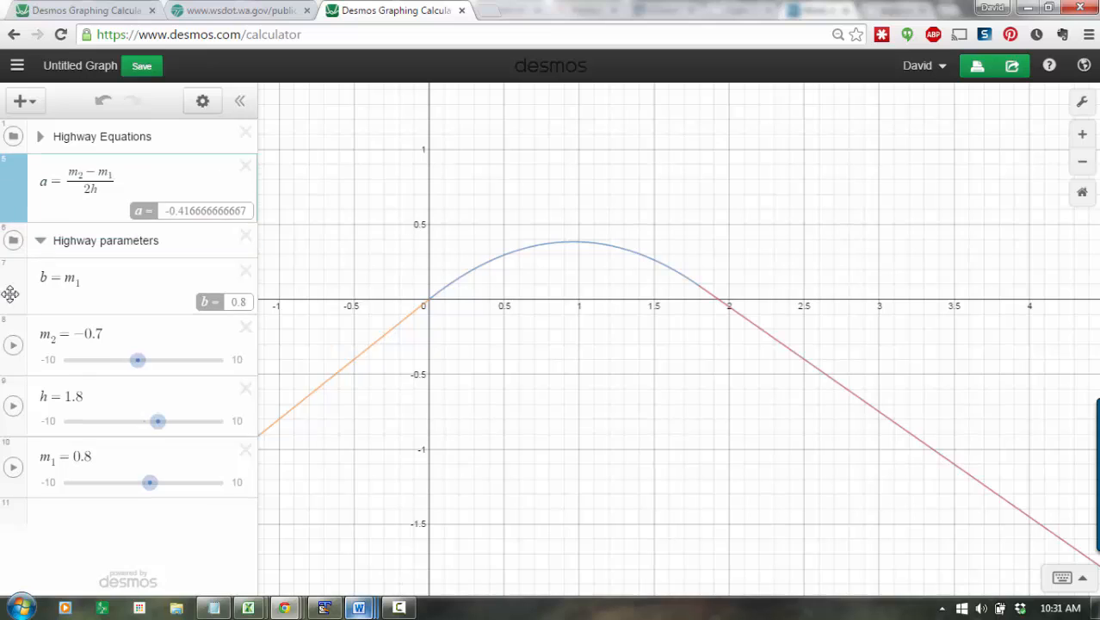
pyautogui.moveTo(10, 281); pyautogui.dragTo(88, 232)
pyautogui.moveTo(22, 336); pyautogui.dragTo(97, 258)
pyautogui.moveTo(22, 381); pyautogui.dragTo(78, 291)
pyautogui.moveTo(21, 439); pyautogui.dragTo(63, 300)
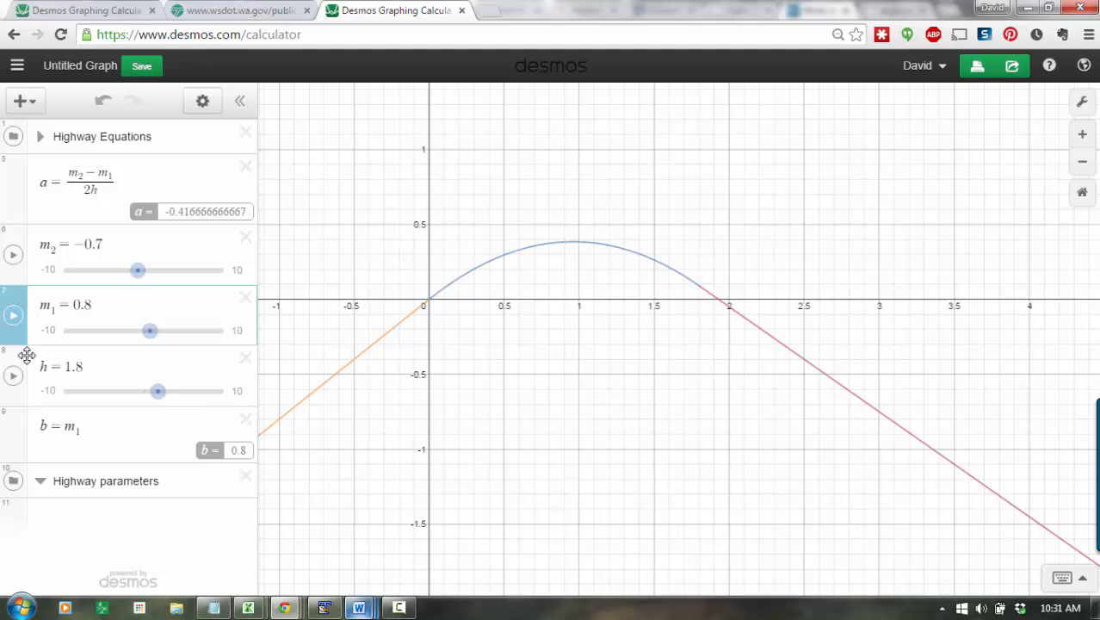
# Reorder the parameter expressions as h, m_1, m_2, a and b
pyautogui.moveTo(26, 354); pyautogui.dragTo(20, 184)
pyautogui.moveTo(20, 285); pyautogui.dragTo(34, 233)
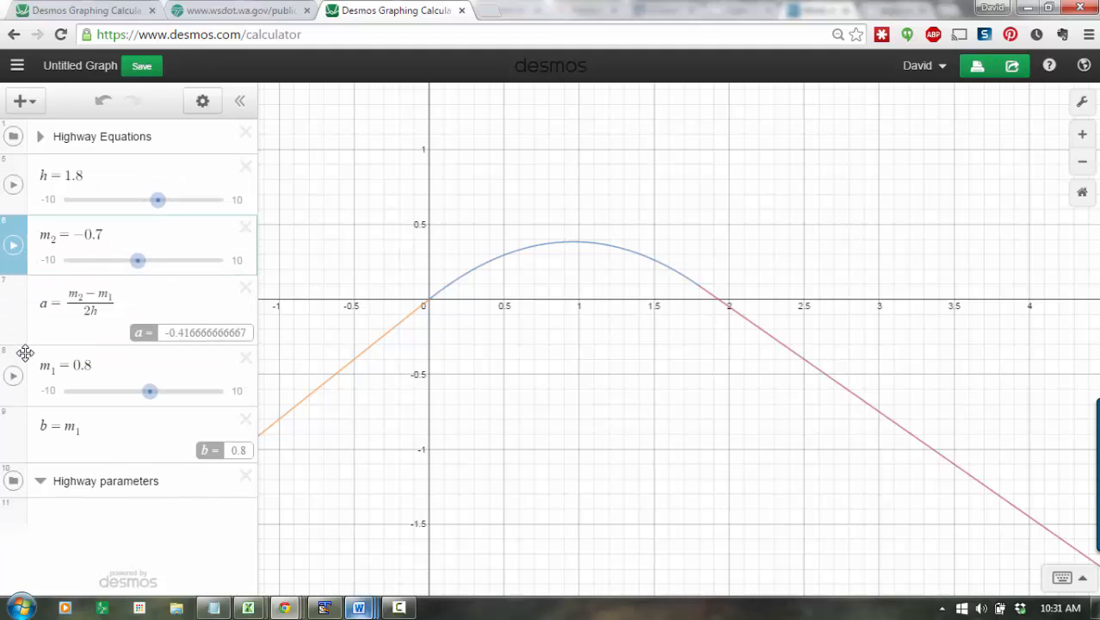
pyautogui.moveTo(19, 357); pyautogui.dragTo(26, 241)
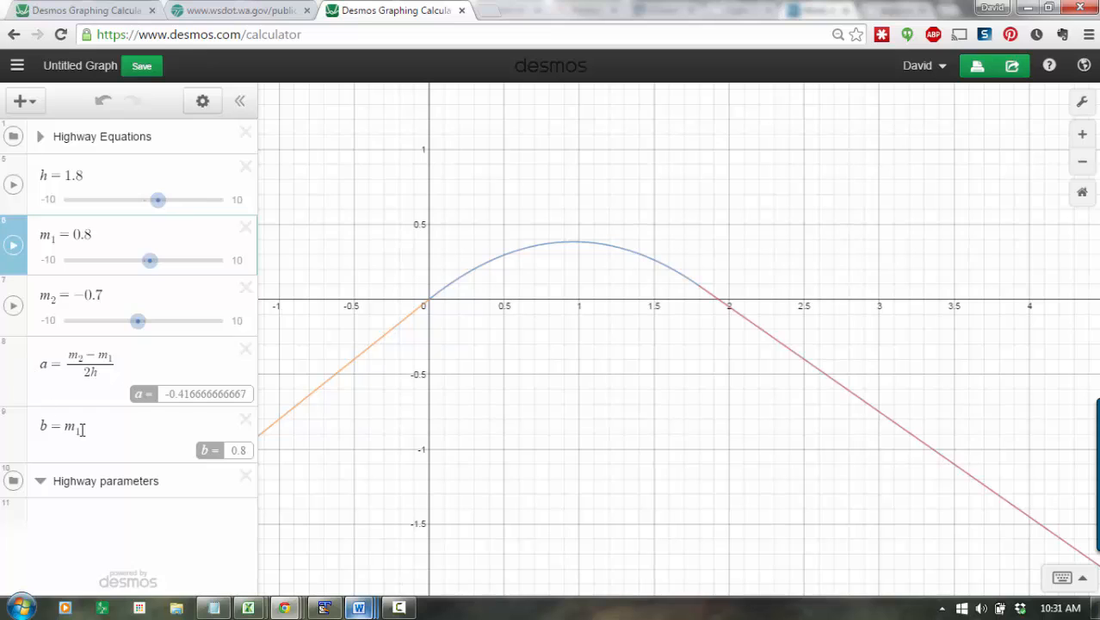
# Place the Highway parameters folder directly below Highway Equations and move h, m_1, m_2 and a into it
pyautogui.click(39, 136)
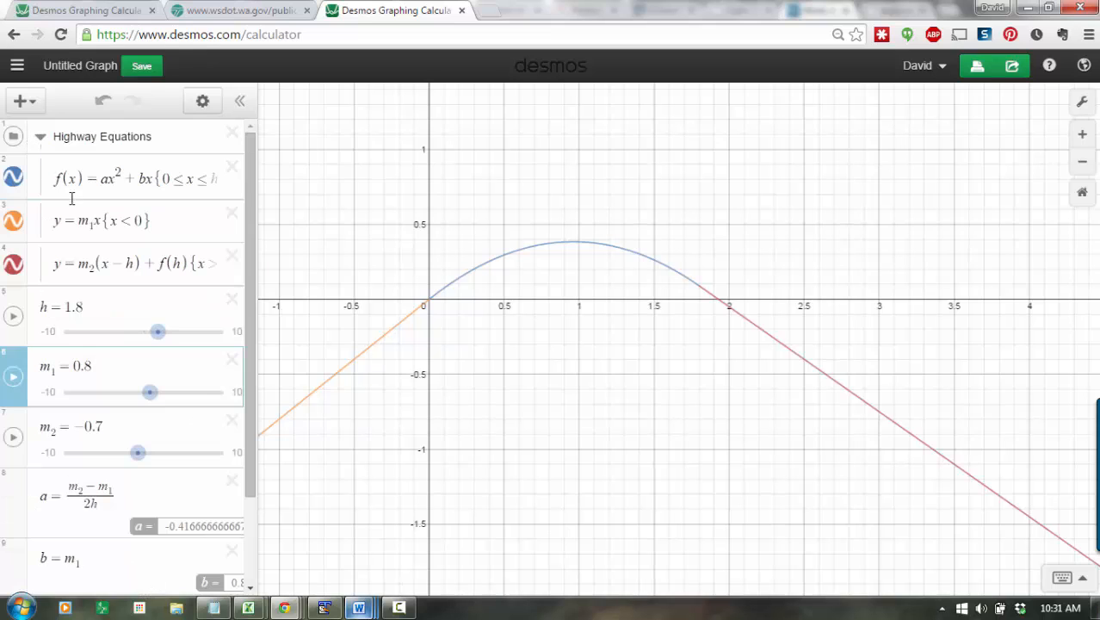
pyautogui.click(39, 136)
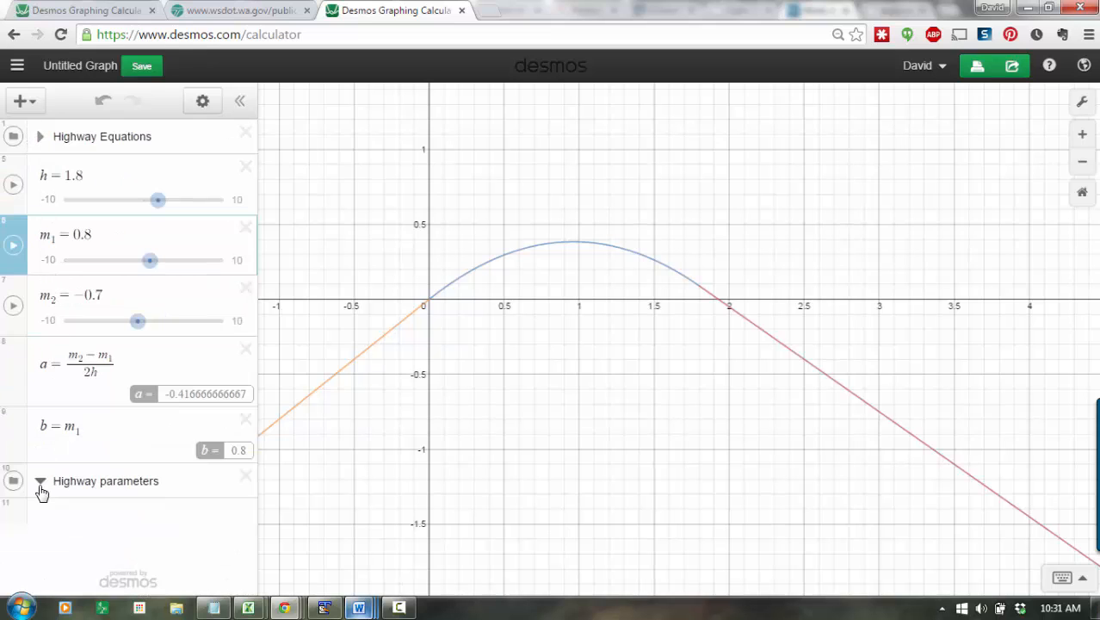
pyautogui.moveTo(37, 482); pyautogui.dragTo(20, 204)
pyautogui.moveTo(20, 262); pyautogui.dragTo(72, 260)
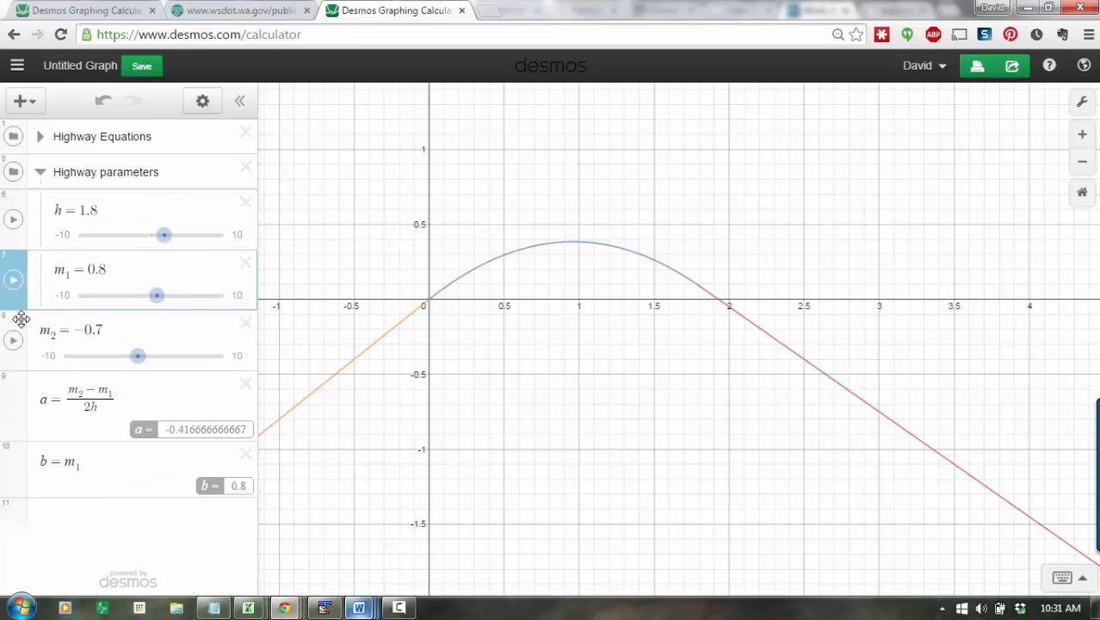
pyautogui.moveTo(22, 319); pyautogui.dragTo(46, 322)
pyautogui.moveTo(26, 378); pyautogui.dragTo(60, 383)
pyautogui.click(24, 449)
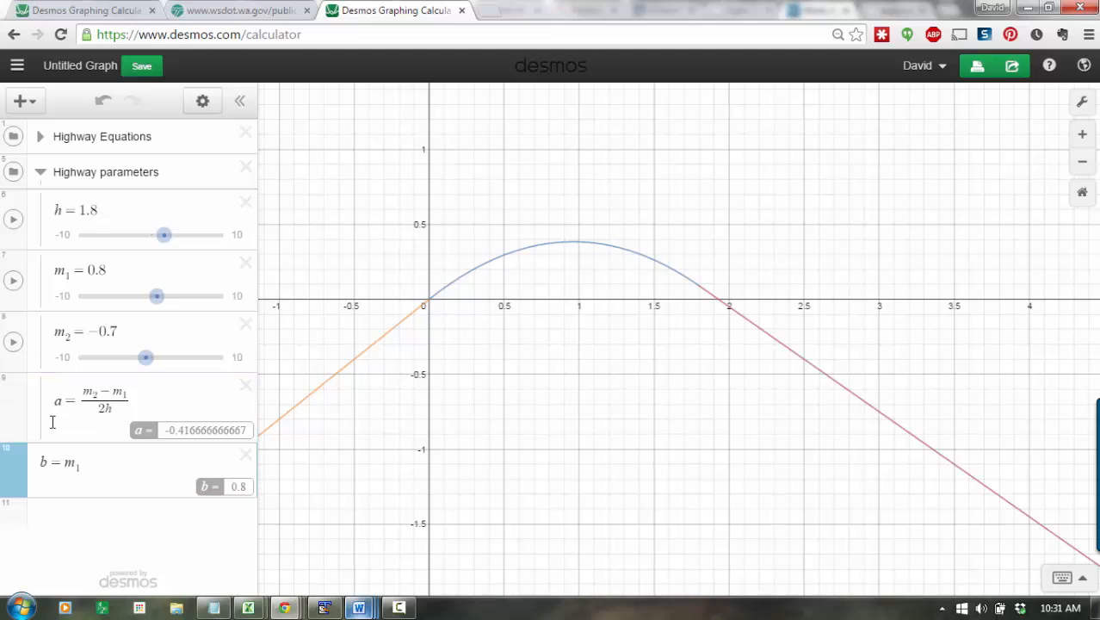
# Add b to the Highway parameters folder above a, and place the collapsed folder above Highway Equations
pyautogui.click(40, 172)
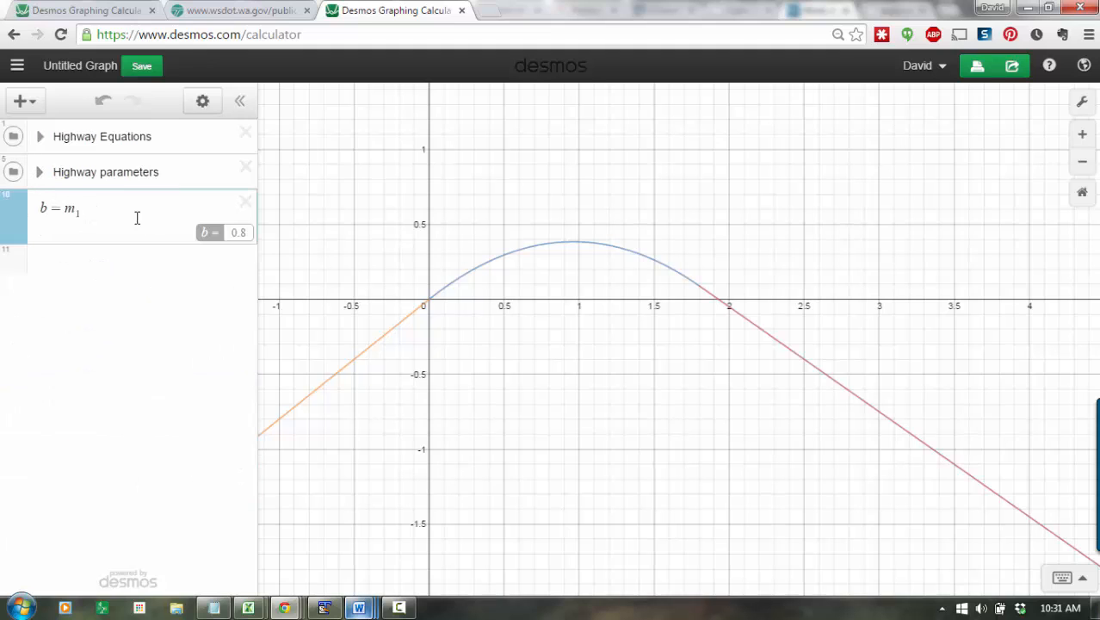
pyautogui.moveTo(20, 214)
pyautogui.mouseDown()
pyautogui.moveTo(22, 176)
pyautogui.moveTo(17, 214)
pyautogui.mouseUp()
pyautogui.click(39, 175)
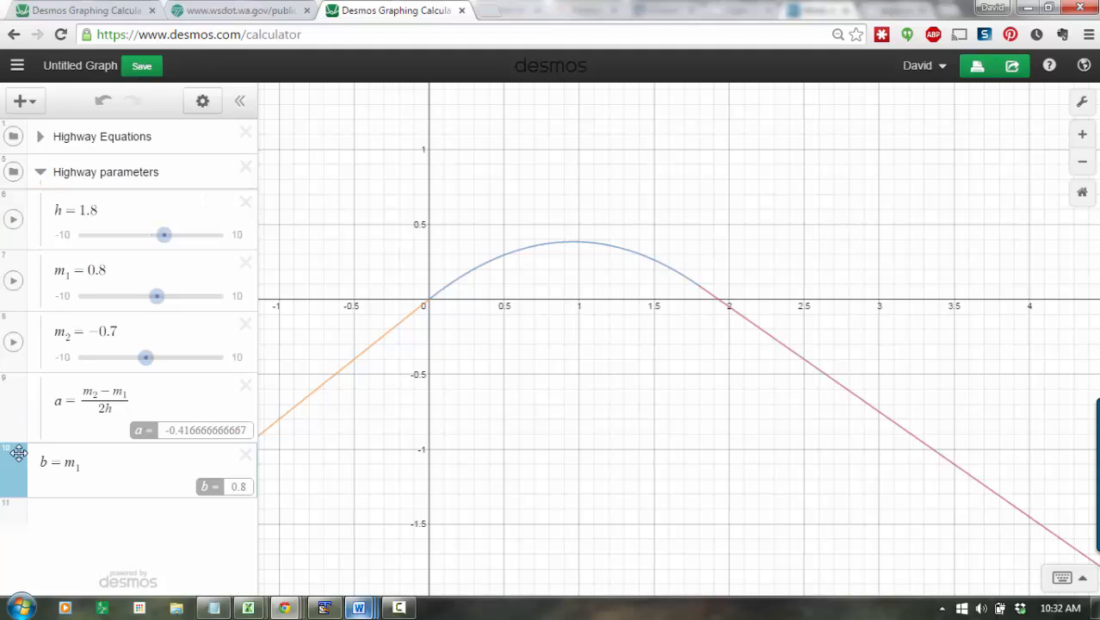
pyautogui.moveTo(34, 456); pyautogui.dragTo(90, 401)
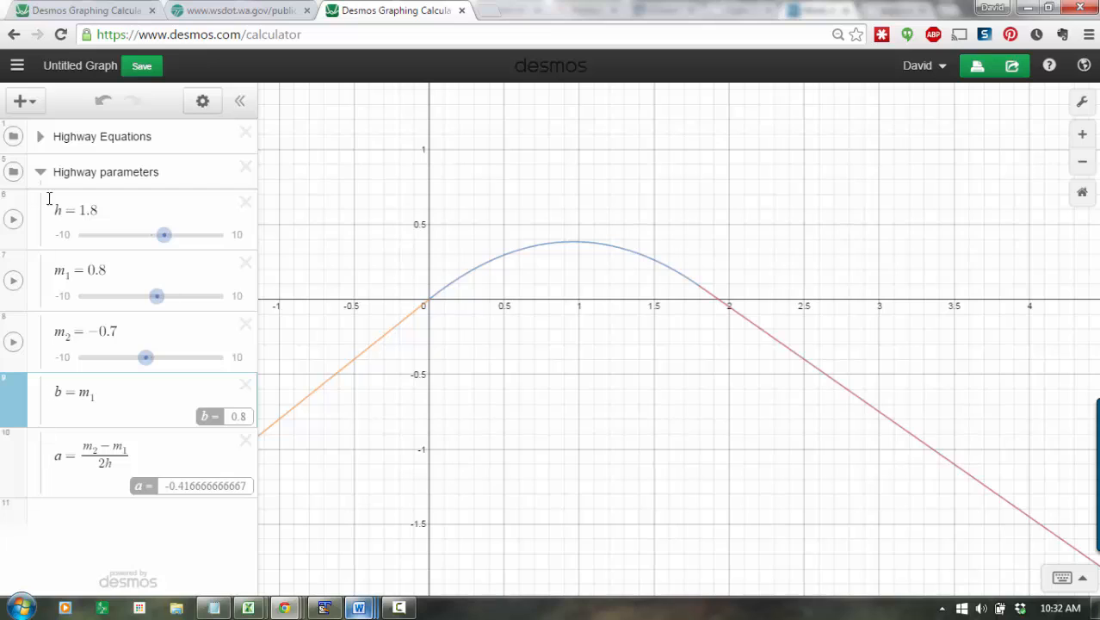
pyautogui.click(40, 173)
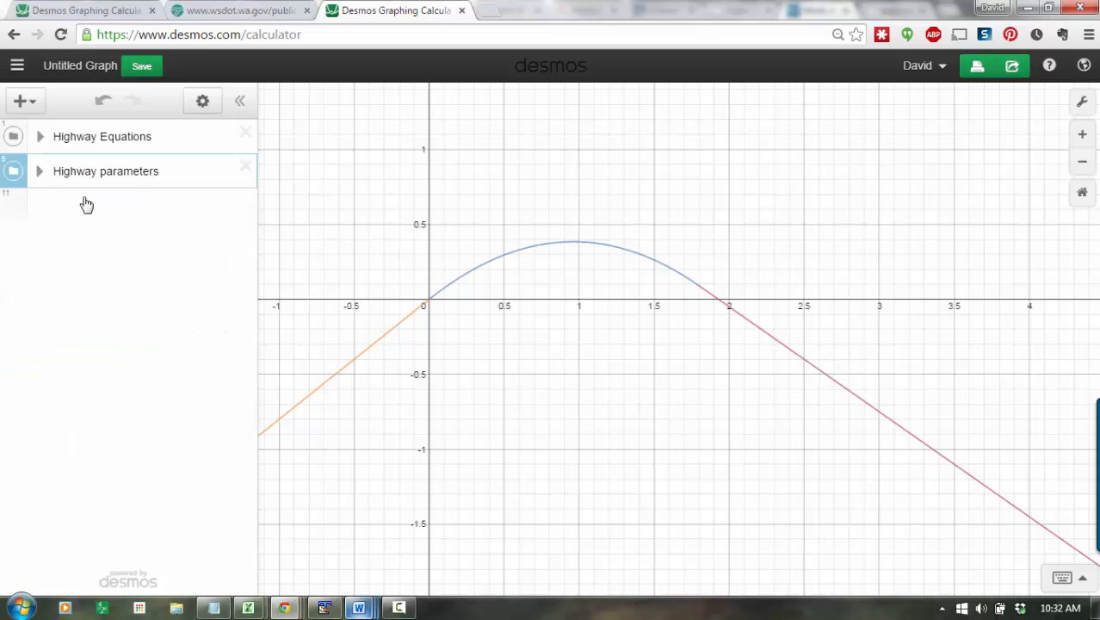
pyautogui.moveTo(17, 160); pyautogui.dragTo(19, 129)
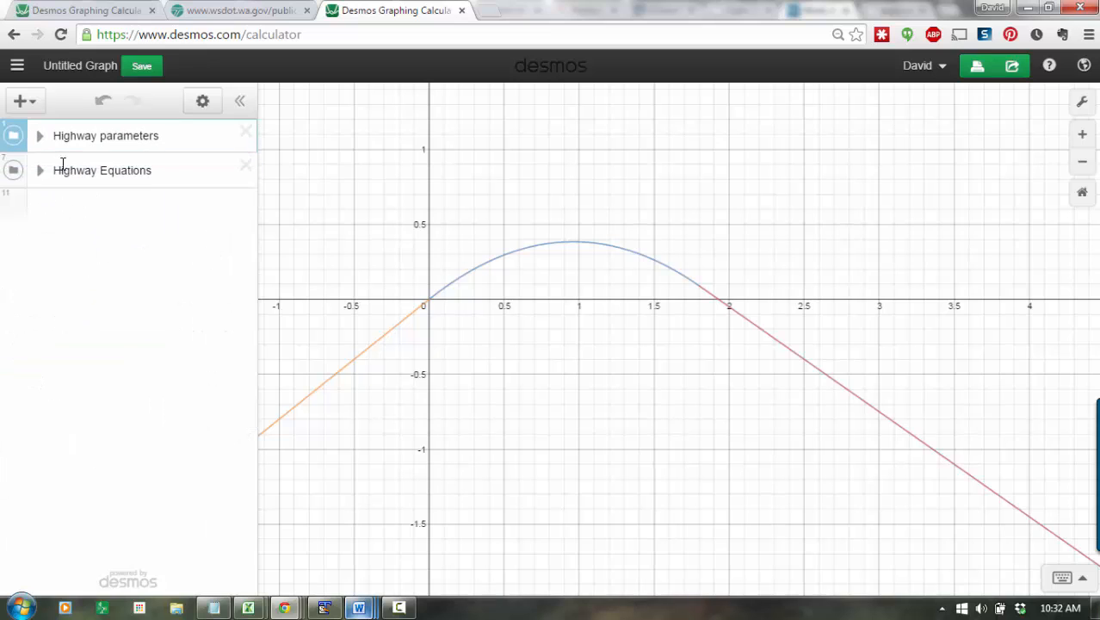
# Expand the Highway parameters folder and set the sliders to h = 1.3 and m_1 = 0.6
pyautogui.click(40, 136)
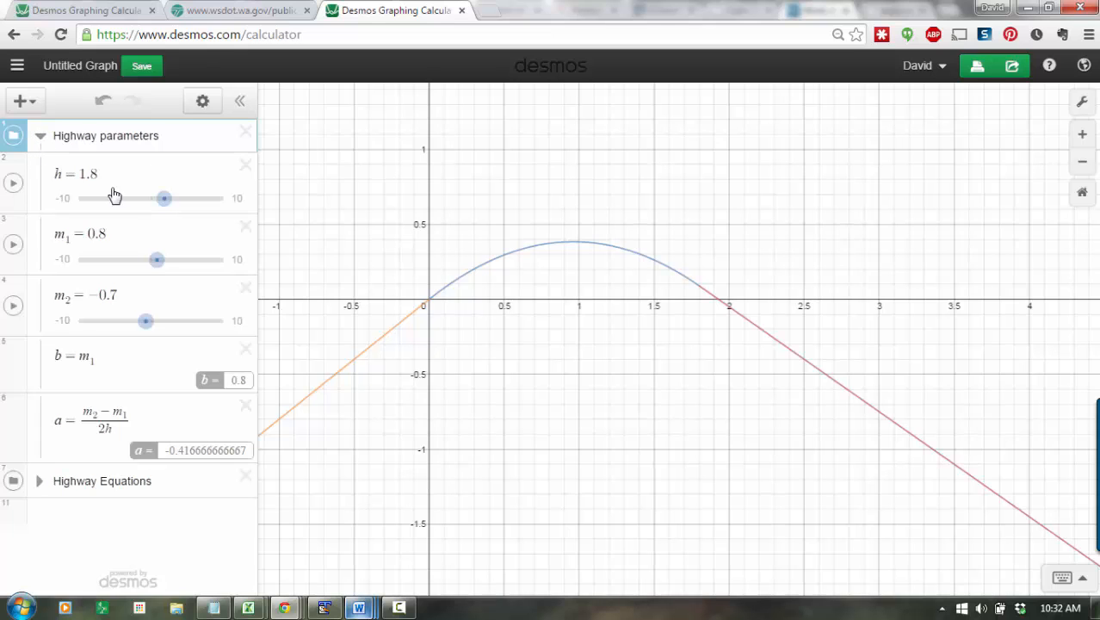
pyautogui.moveTo(164, 199)
pyautogui.mouseDown()
pyautogui.moveTo(147, 199)
pyautogui.moveTo(161, 199)
pyautogui.mouseUp()
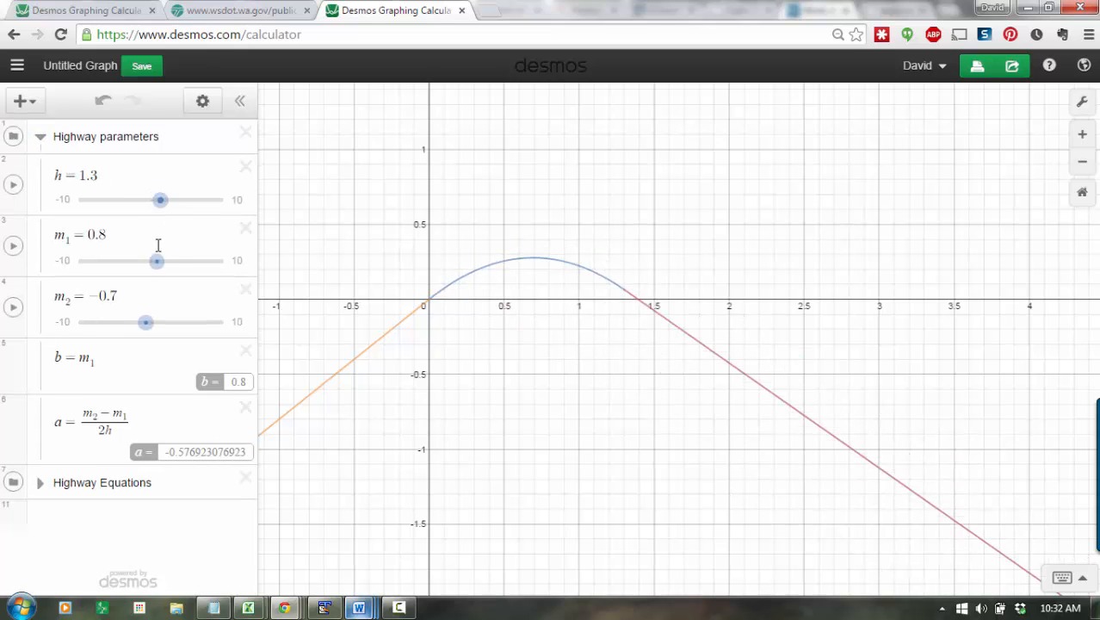
pyautogui.moveTo(156, 260); pyautogui.dragTo(155, 260)
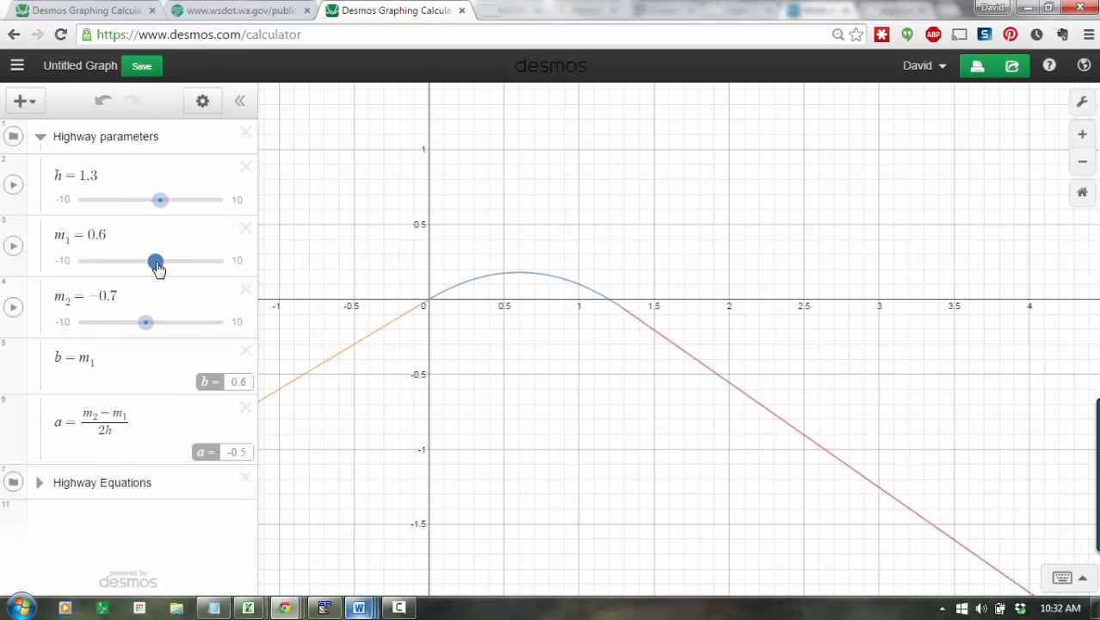
# Collapse the Highway parameters folder, check the contents of Highway Equations and collapse that folder too
pyautogui.click(40, 137)
pyautogui.click(40, 172)
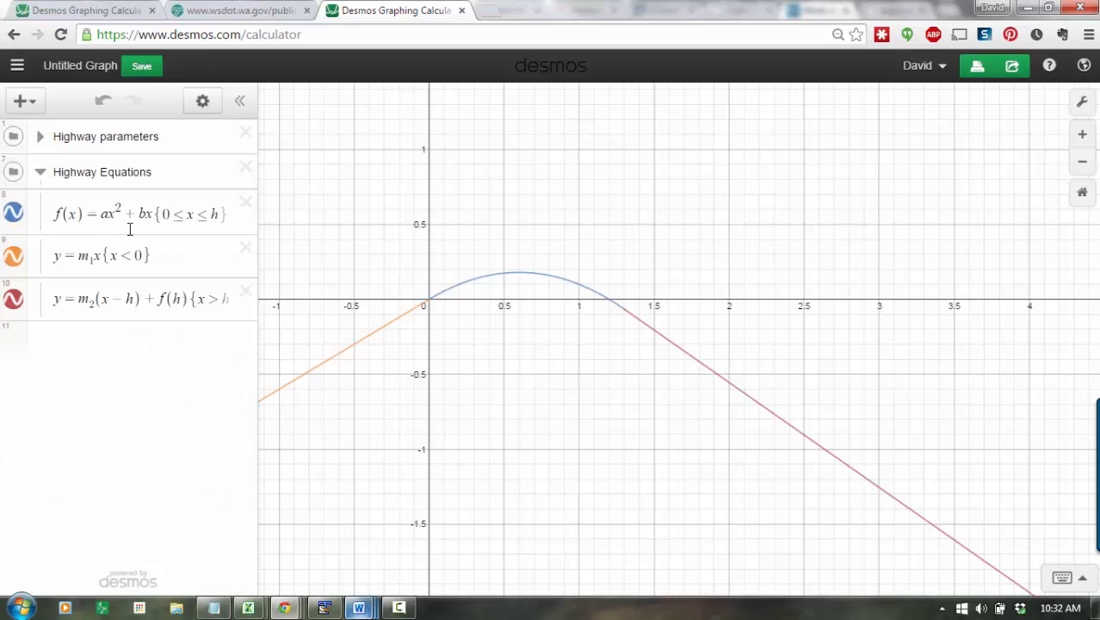
pyautogui.click(40, 172)
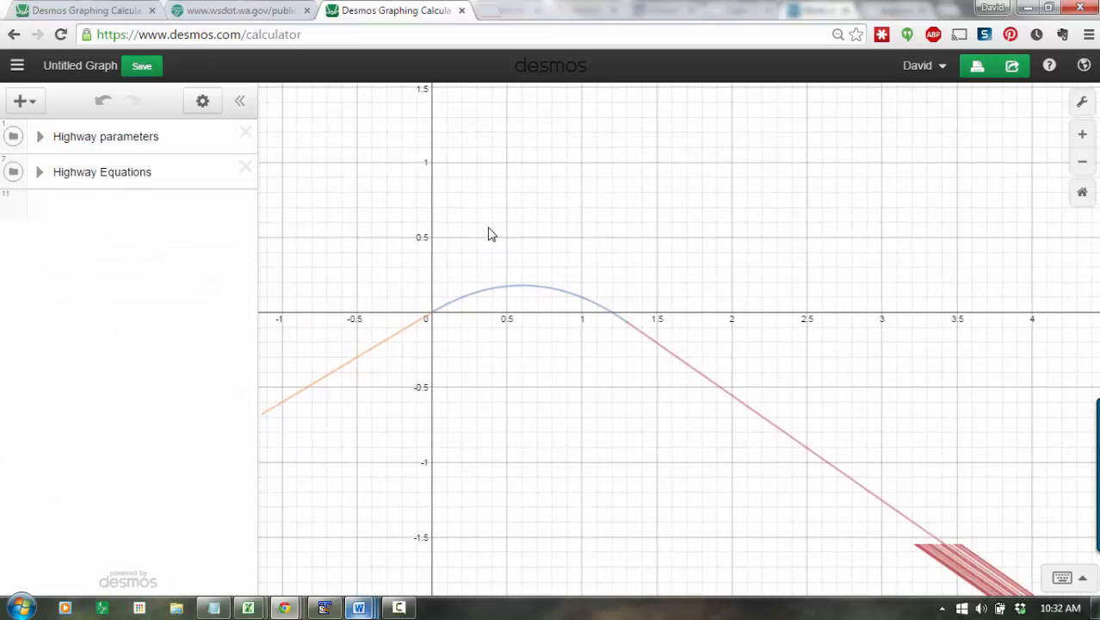